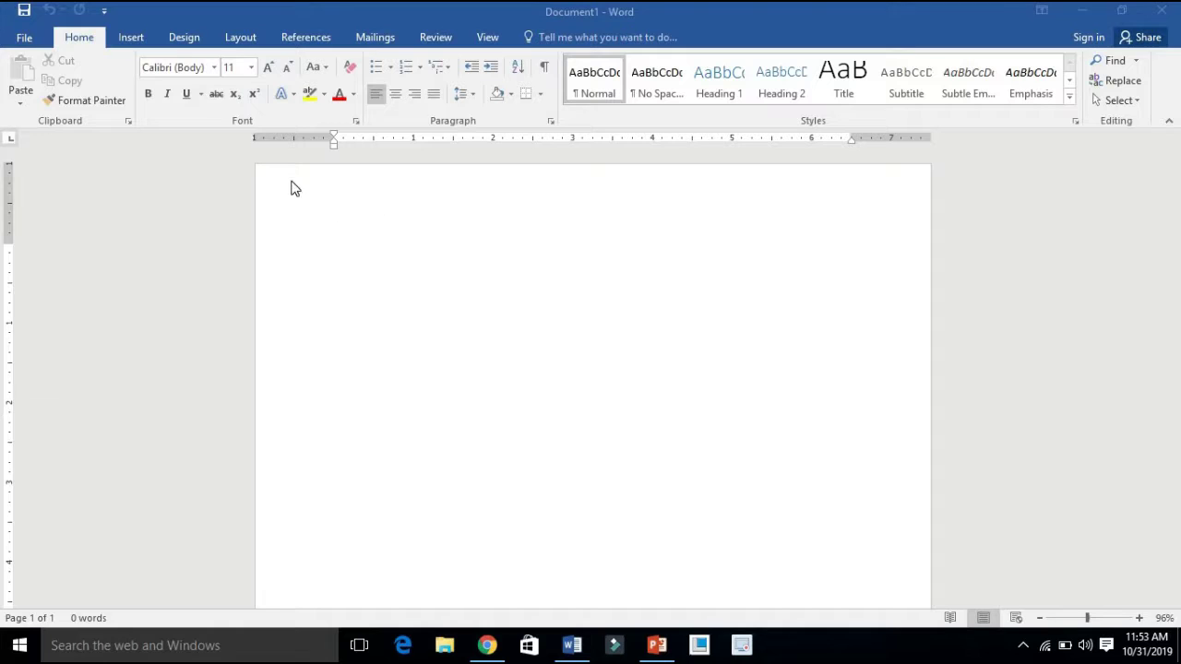
Set the blank document to Calibri 12, going up to 16 and back, leaving highlighting off.
{"action": "left_click", "coordinate": [214, 68]}
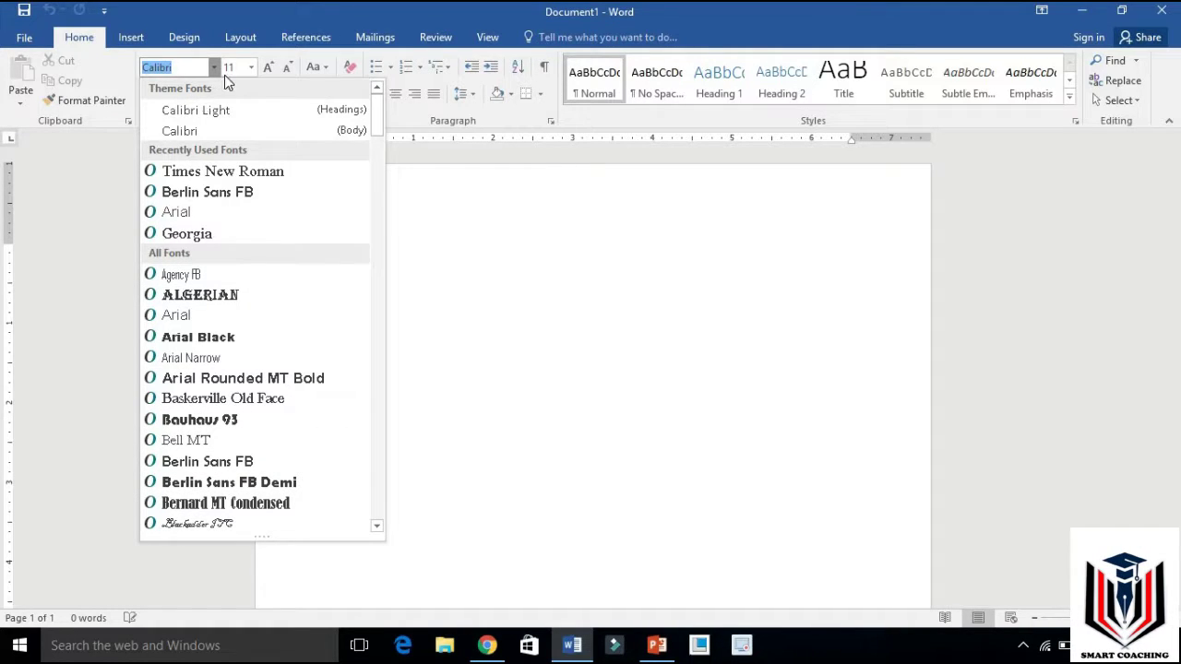
{"action": "left_click", "coordinate": [253, 68]}
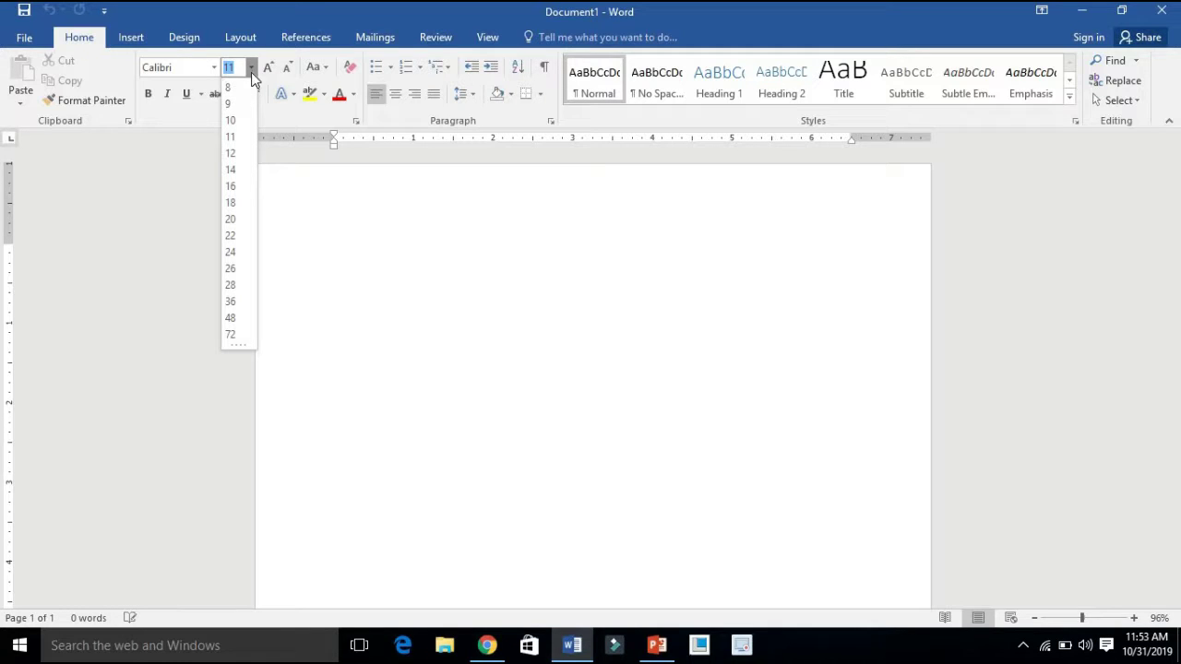
{"action": "left_click", "coordinate": [251, 72]}
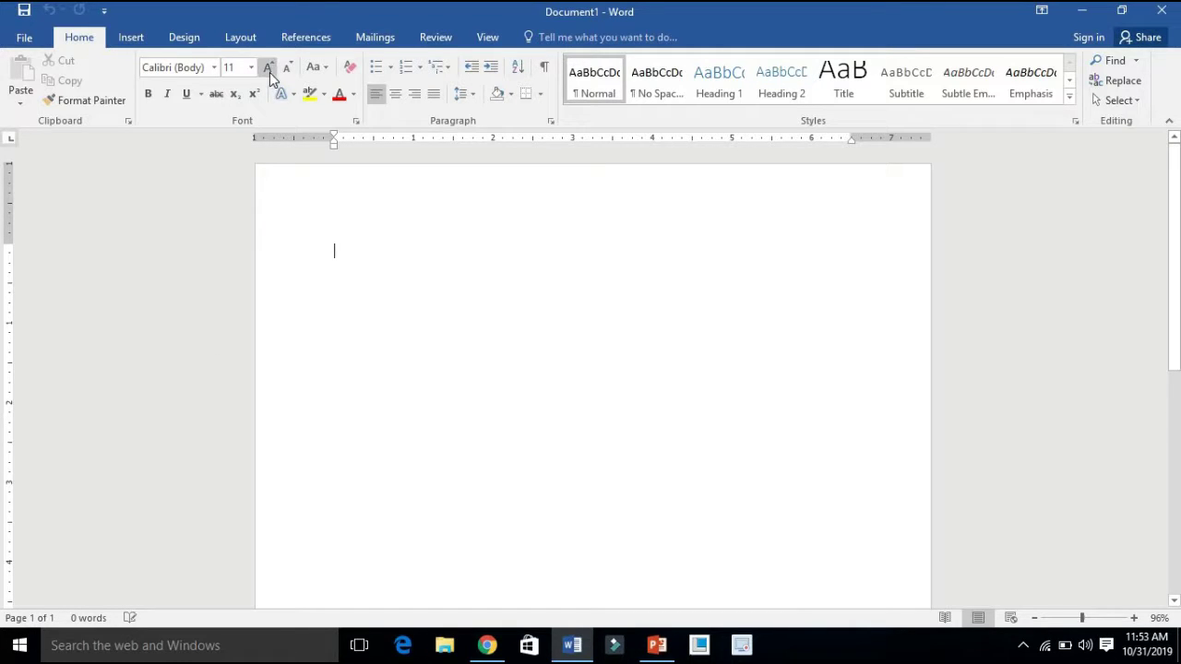
{"action": "left_click", "coordinate": [268, 68]}
{"action": "left_click", "coordinate": [269, 70]}
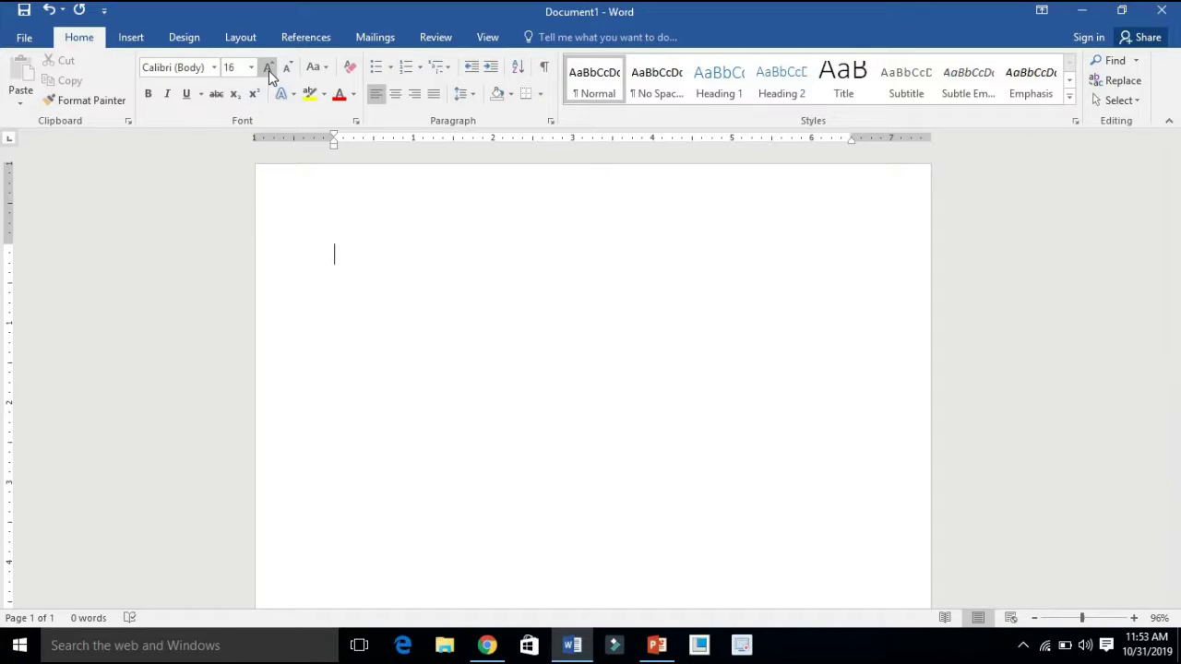
{"action": "left_click", "coordinate": [287, 74]}
{"action": "left_click", "coordinate": [288, 74]}
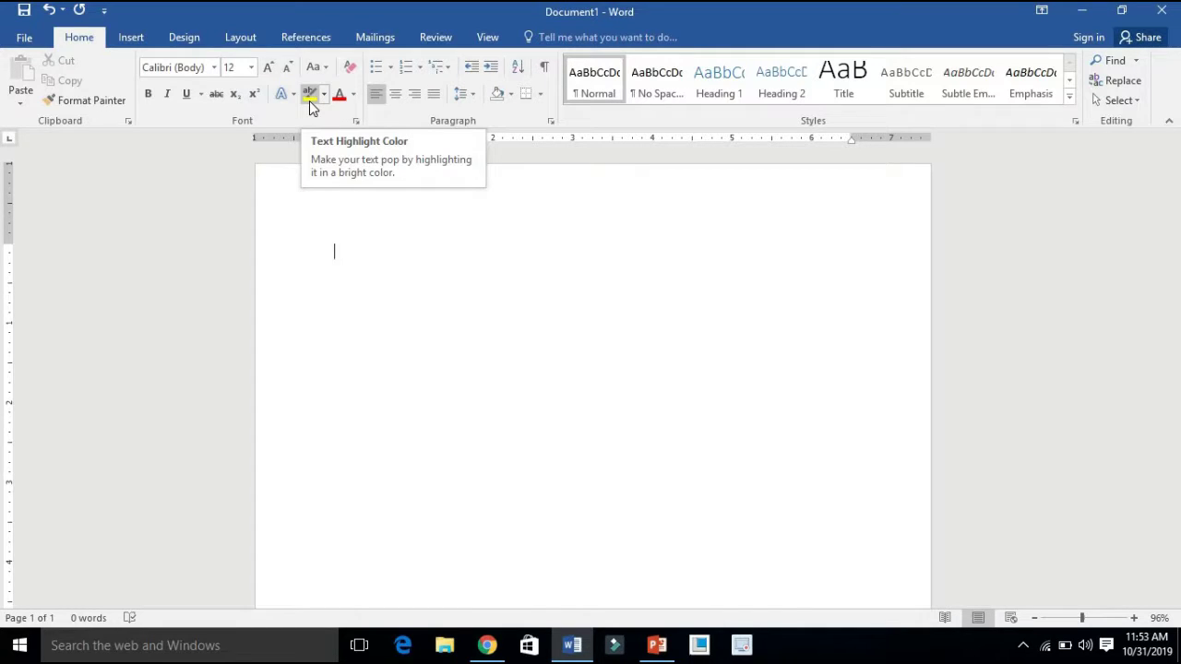
{"action": "left_click", "coordinate": [309, 96]}
{"action": "left_click", "coordinate": [309, 100]}
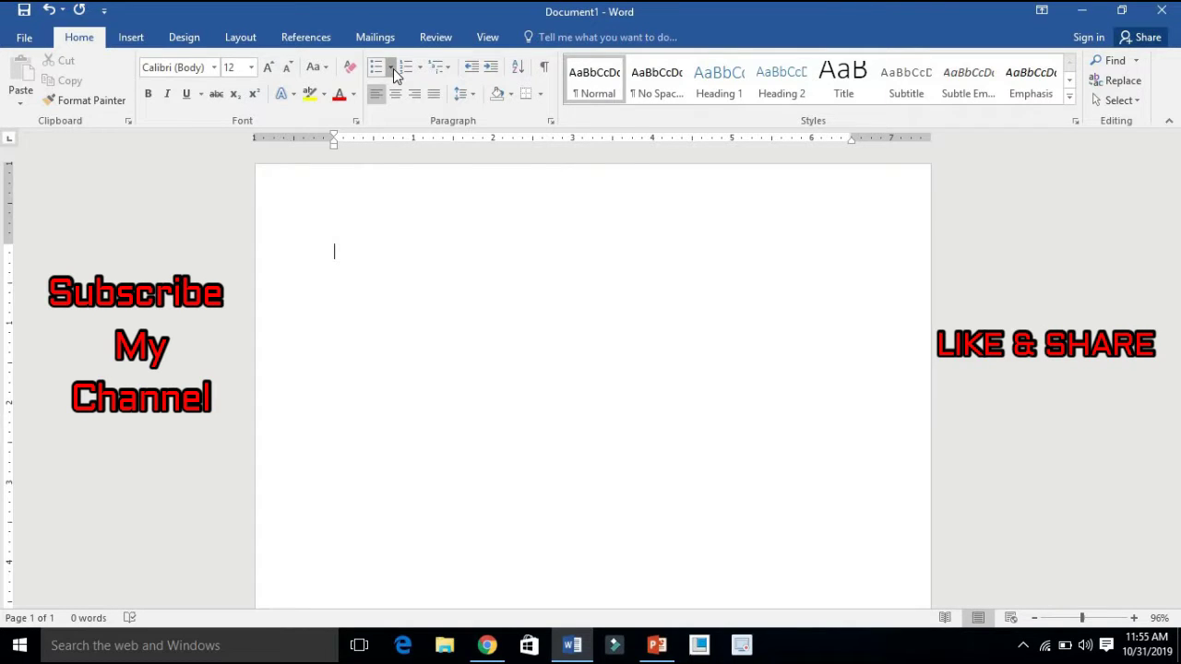
{"action": "left_click", "coordinate": [391, 67]}
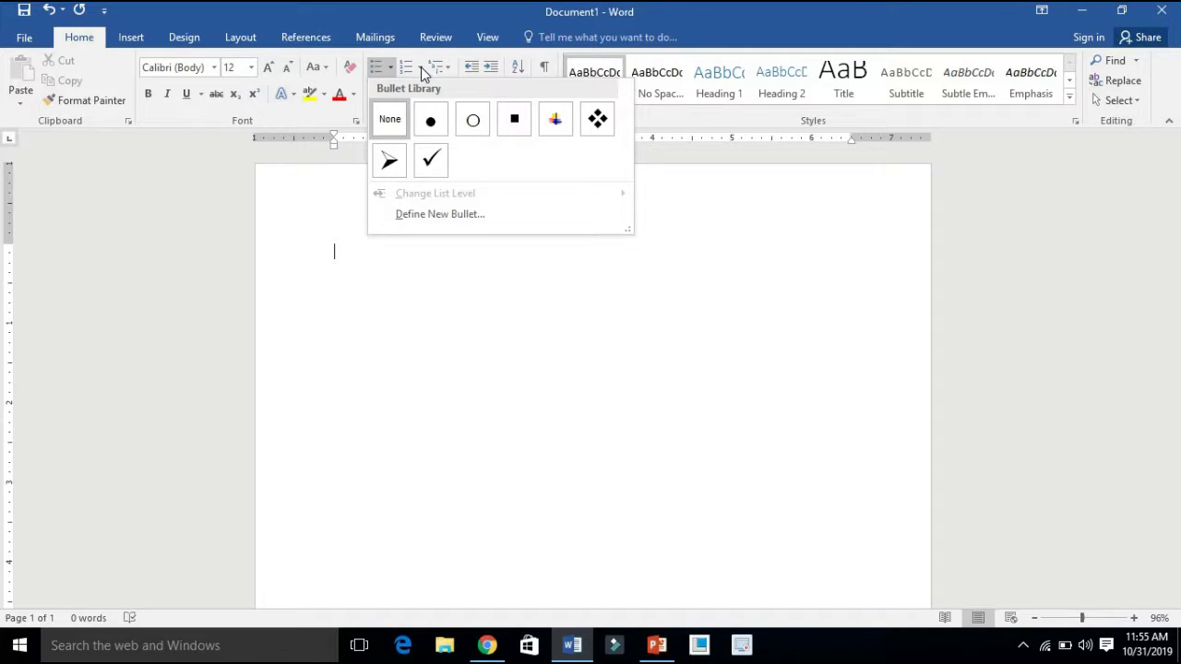
{"action": "left_click", "coordinate": [421, 67]}
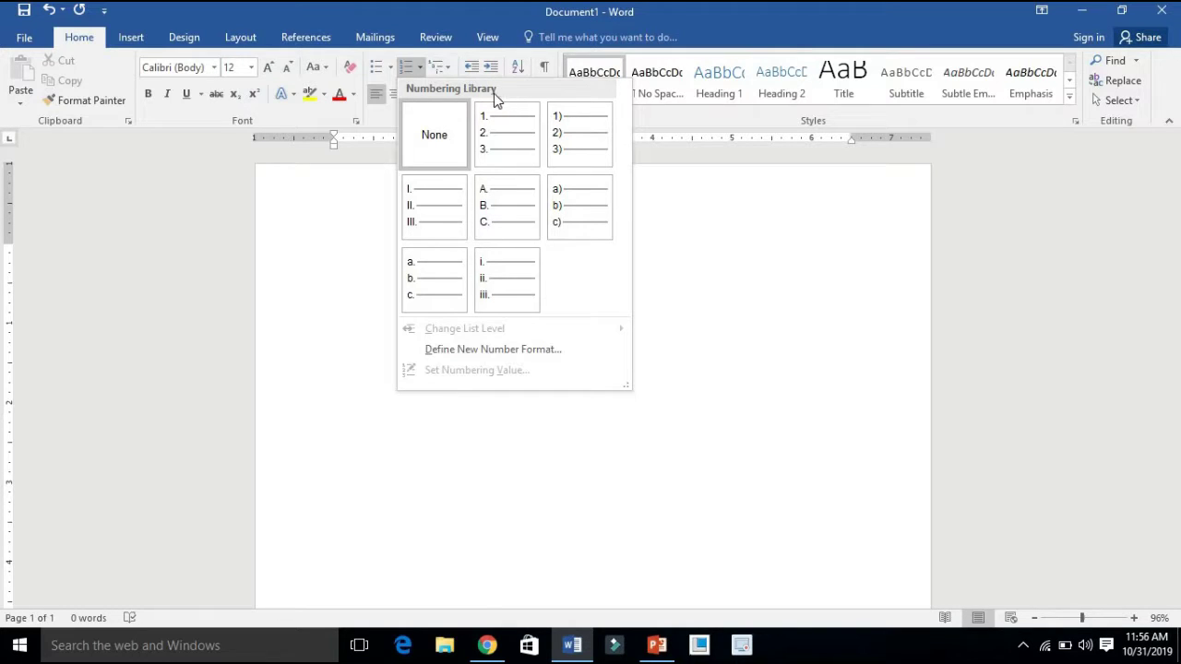
{"action": "left_click", "coordinate": [385, 132]}
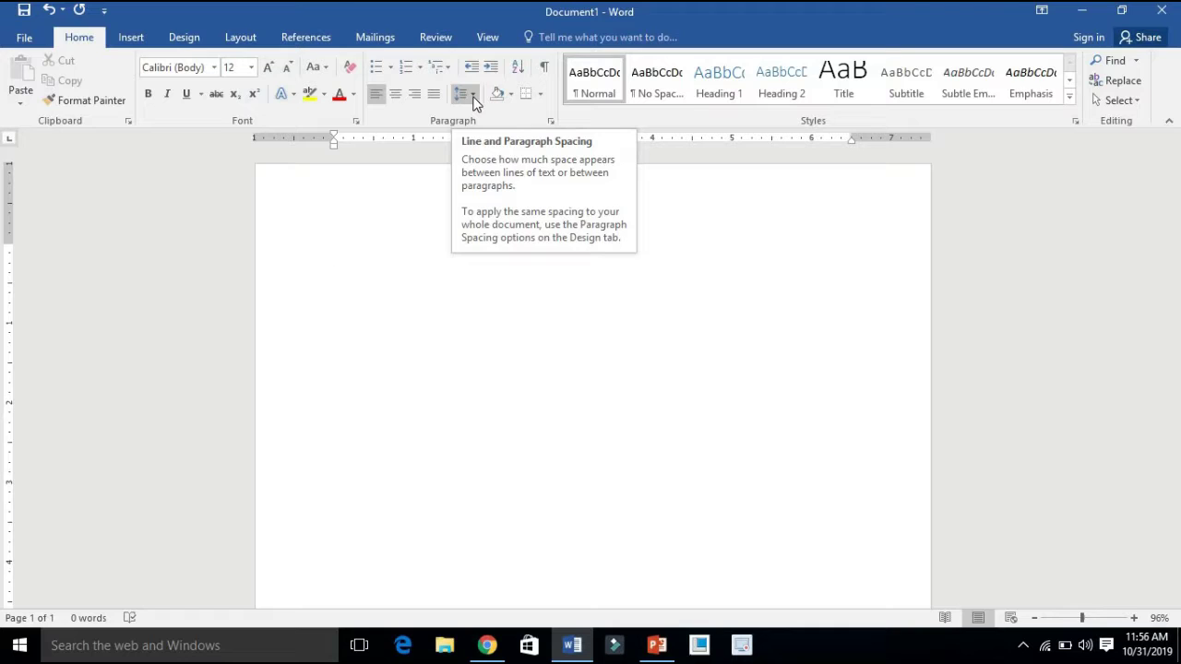
{"action": "left_click", "coordinate": [474, 96]}
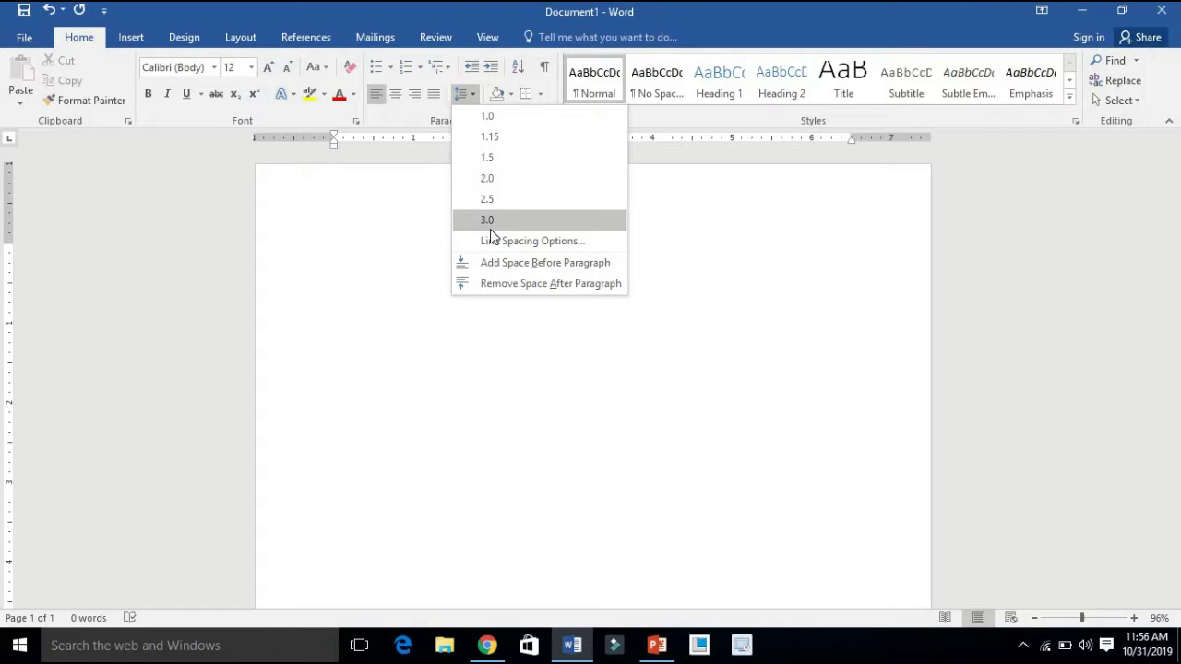
{"action": "left_click", "coordinate": [680, 190]}
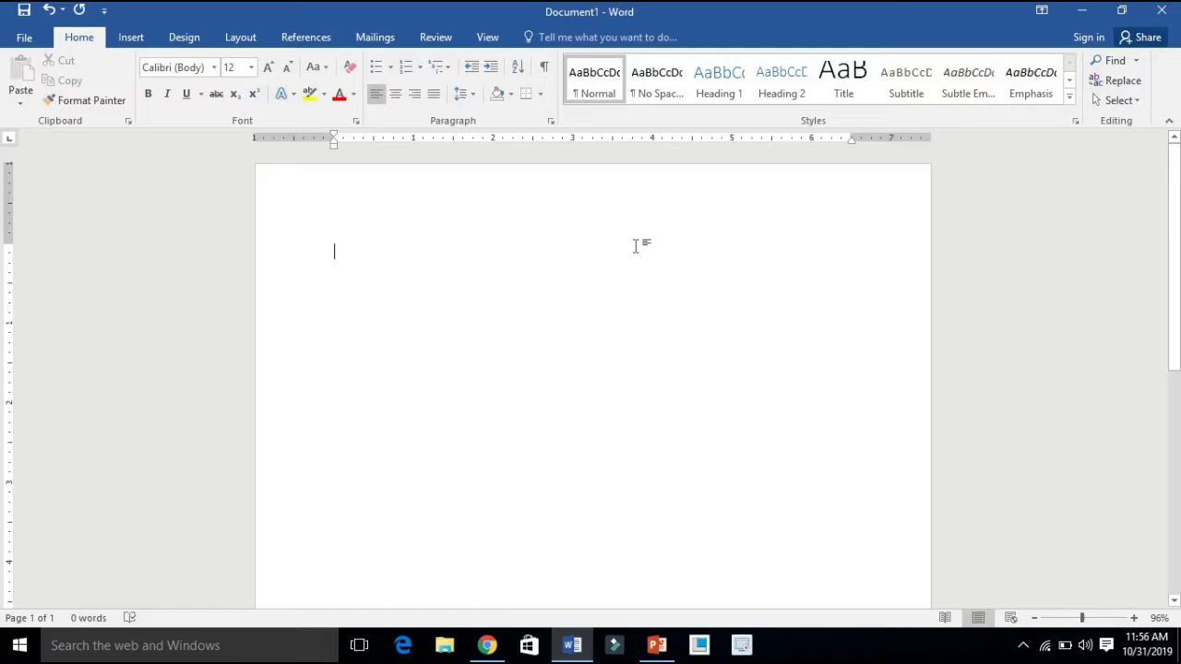
Generate five paragraphs of sample text with =RAND() at the top of the page.
{"action": "type", "text": "="}
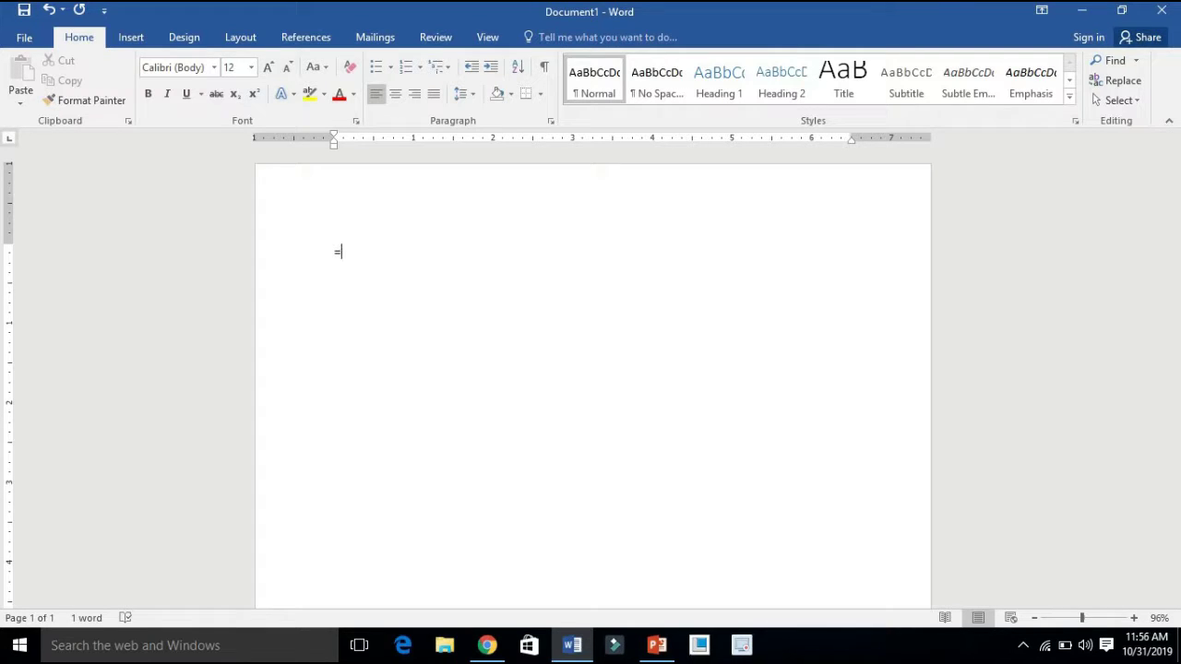
{"action": "type", "text": "RAND"}
{"action": "type", "text": "()"}
{"action": "key", "text": "Return"}
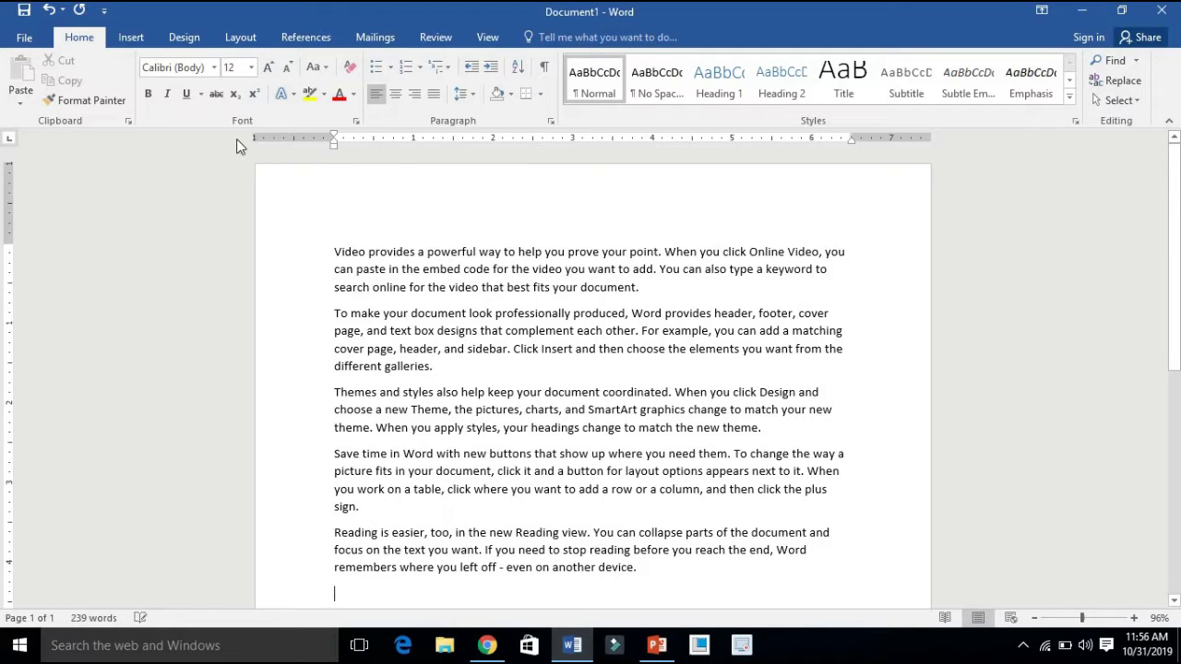
{"action": "left_click", "coordinate": [82, 99]}
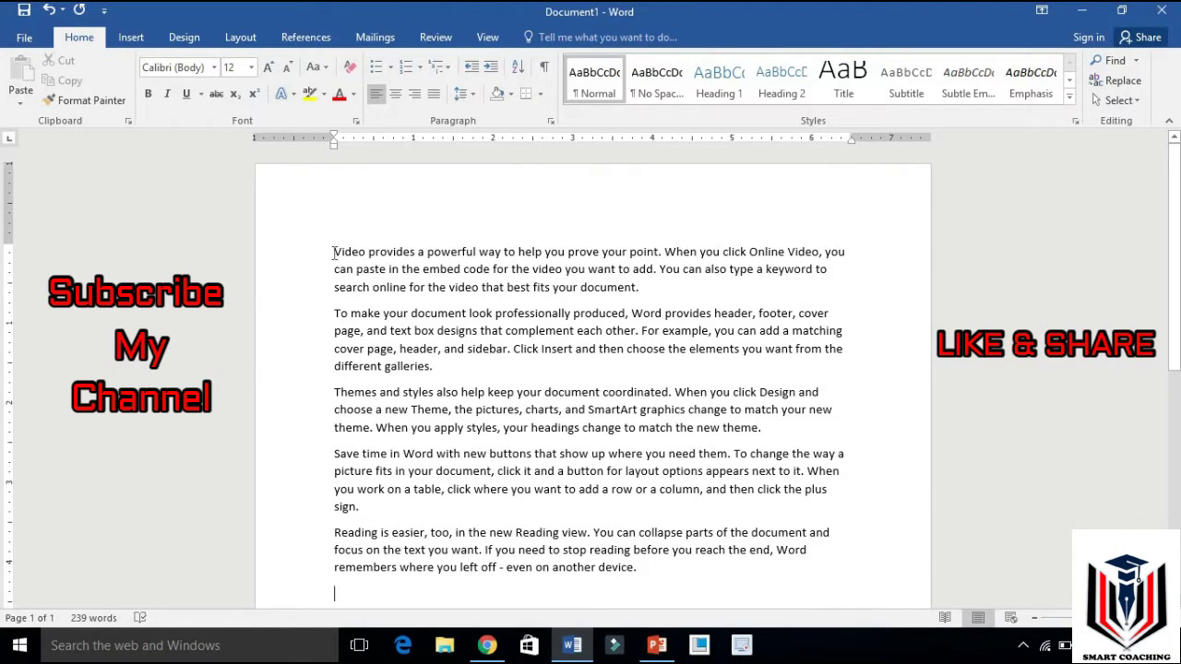
Change the first sample paragraph's font to Algerian.
{"action": "mouse_move", "coordinate": [332, 251]}
{"action": "left_mouse_down"}
{"action": "mouse_move", "coordinate": [391, 270]}
{"action": "mouse_move", "coordinate": [647, 293]}
{"action": "left_mouse_up"}
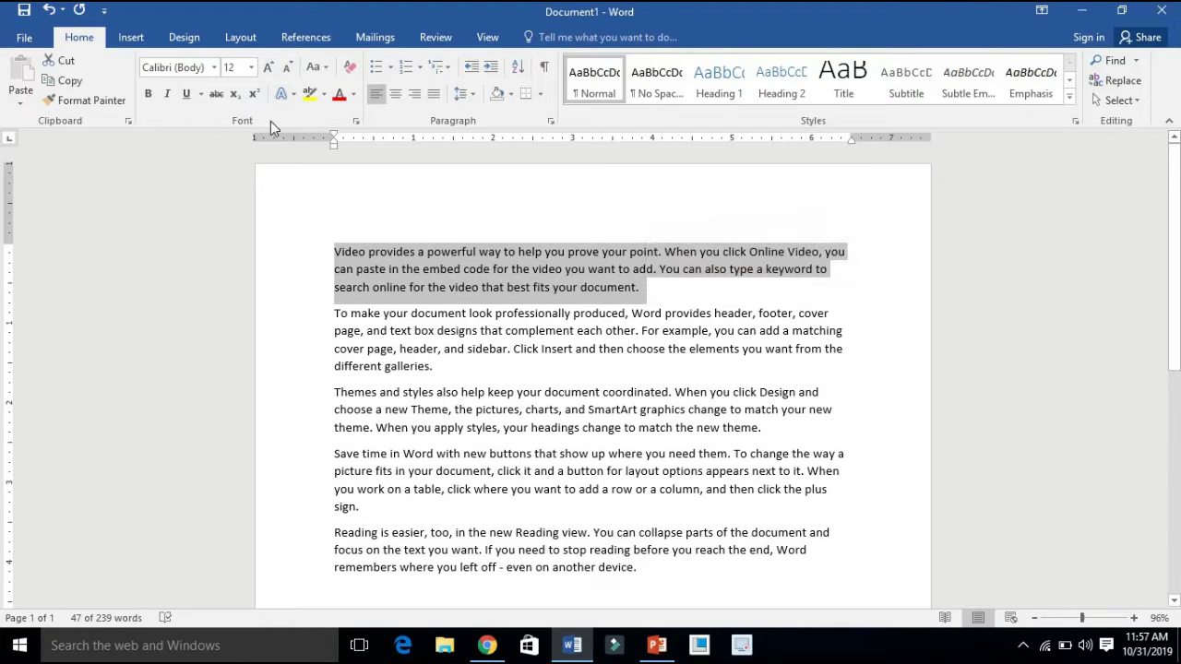
{"action": "left_click", "coordinate": [215, 69]}
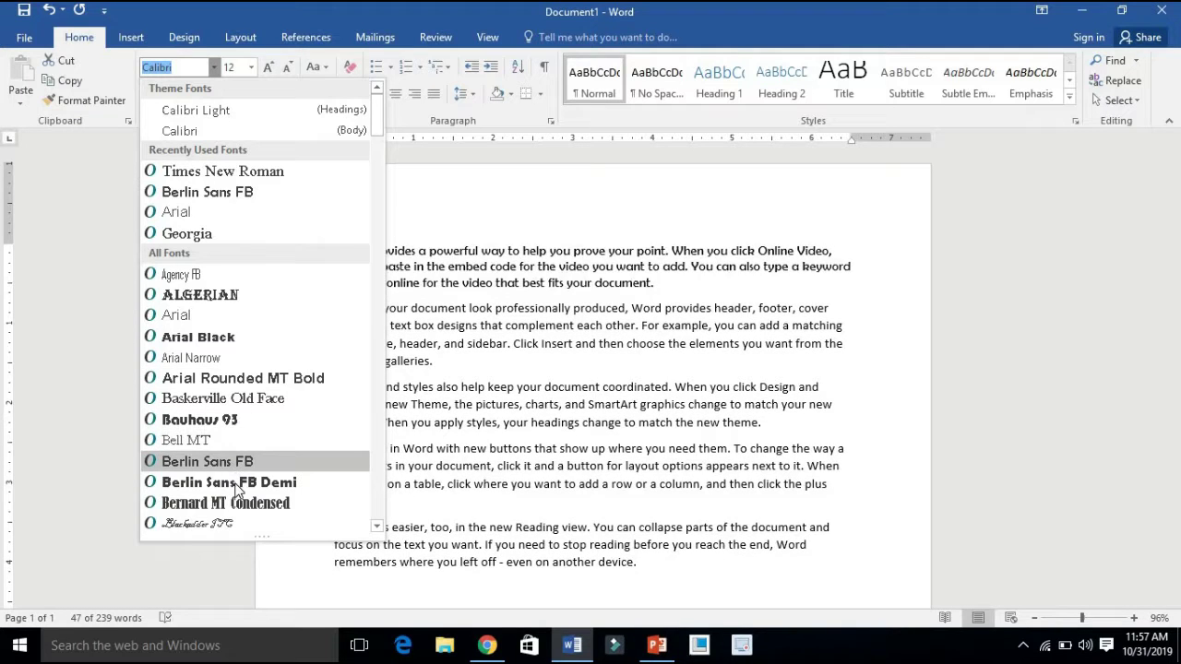
{"action": "scroll", "coordinate": [243, 507], "scroll_direction": "down", "scroll_amount": 1}
{"action": "scroll", "coordinate": [243, 505], "scroll_direction": "down", "scroll_amount": 1}
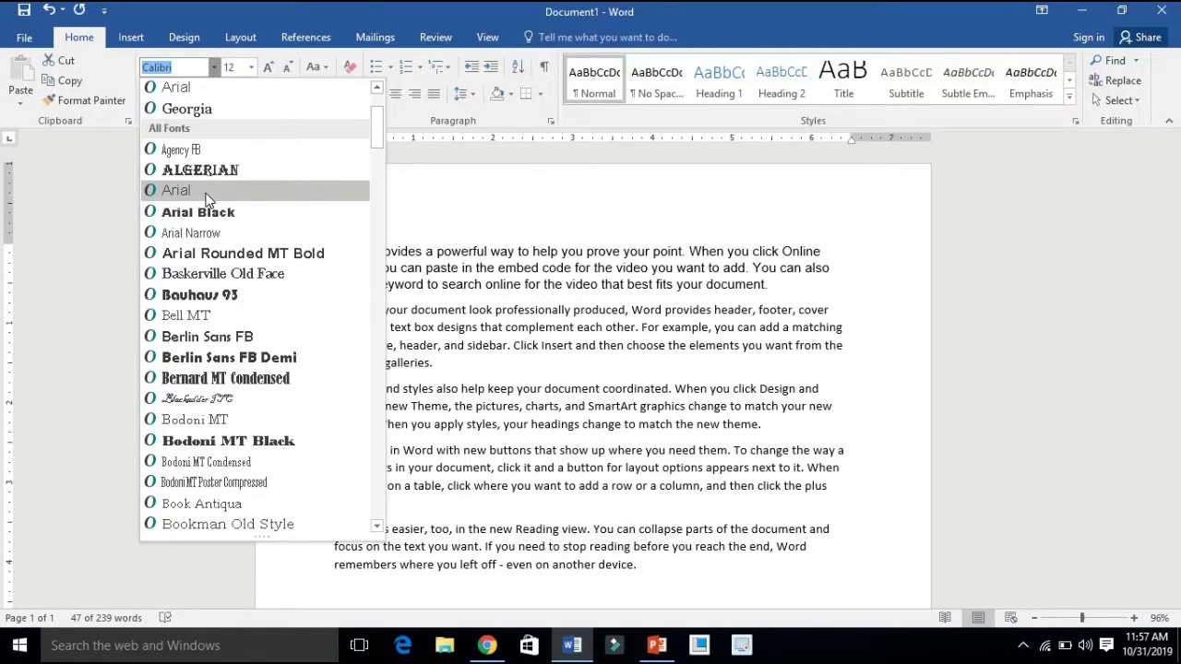
{"action": "scroll", "coordinate": [209, 201], "scroll_direction": "up", "scroll_amount": 1}
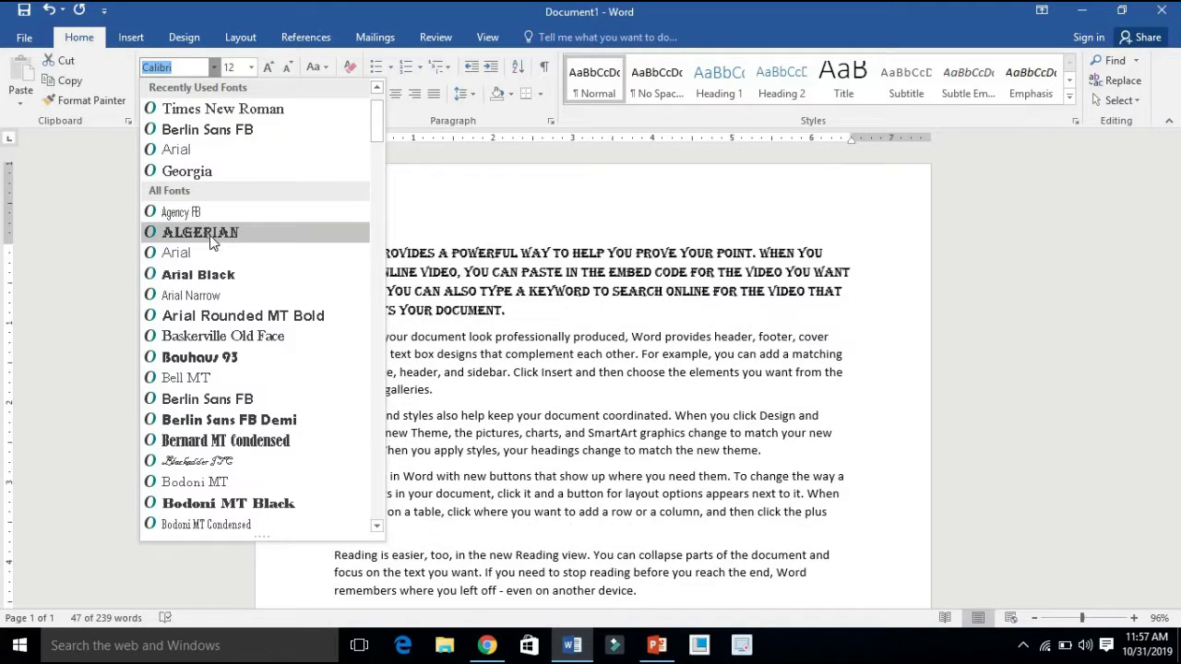
{"action": "left_click", "coordinate": [210, 239]}
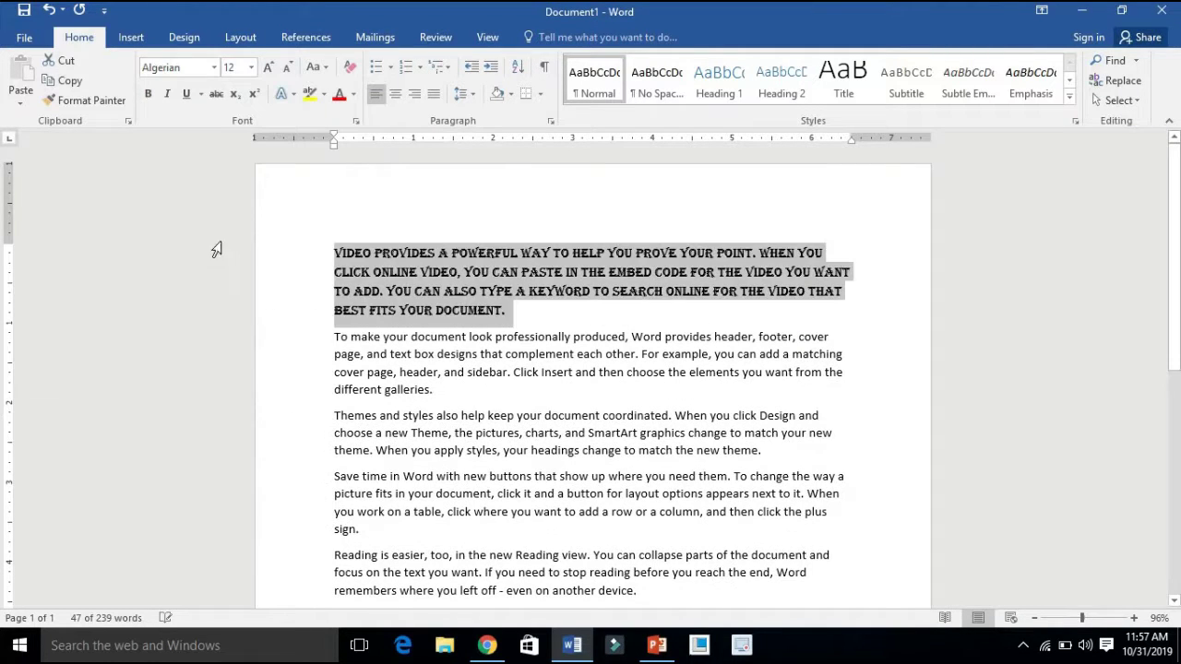
Resize the Algerian first paragraph to 16 point.
{"action": "left_click", "coordinate": [311, 258]}
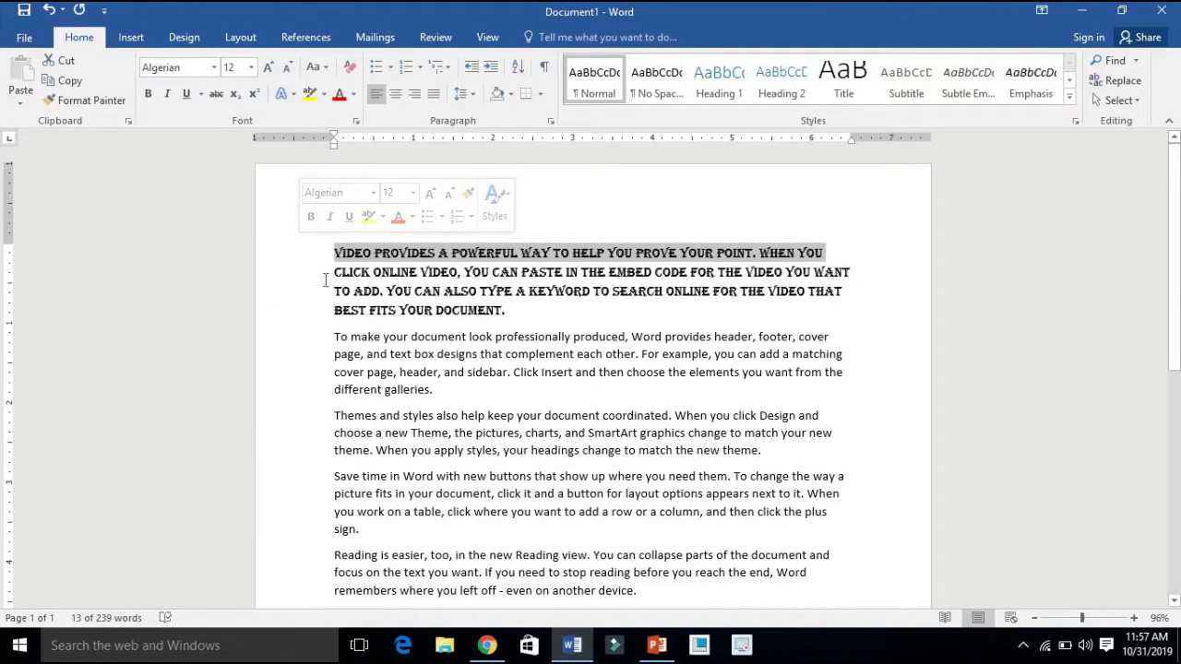
{"action": "left_click", "coordinate": [324, 273]}
{"action": "left_click", "coordinate": [592, 193]}
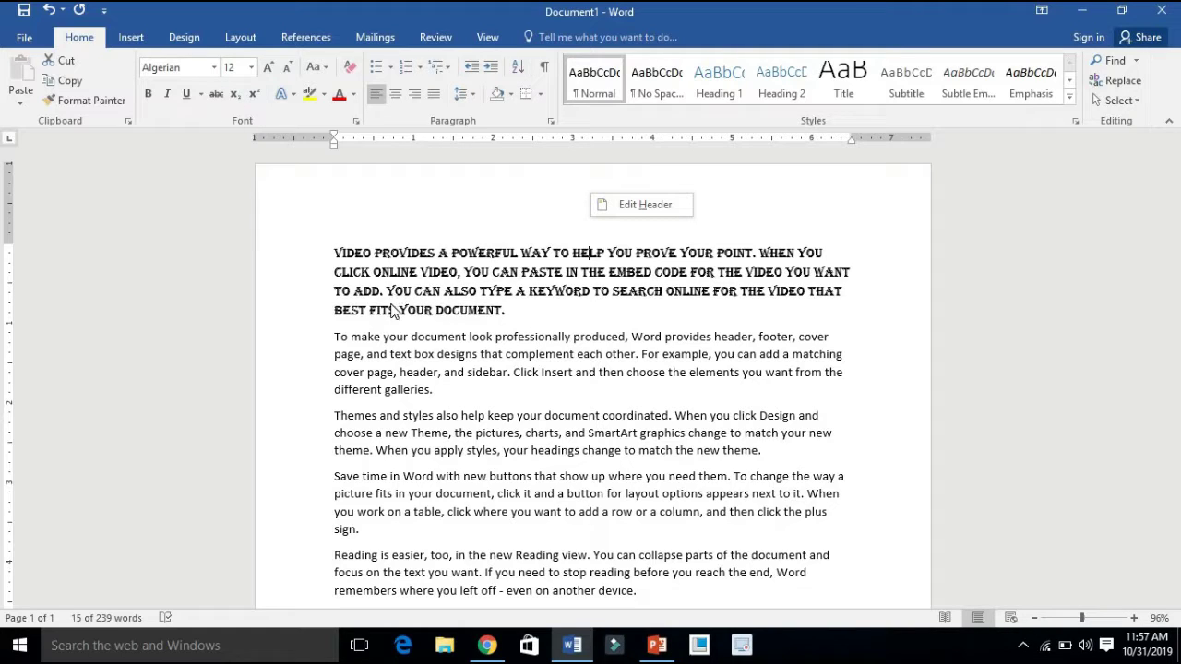
{"action": "left_click", "coordinate": [332, 248]}
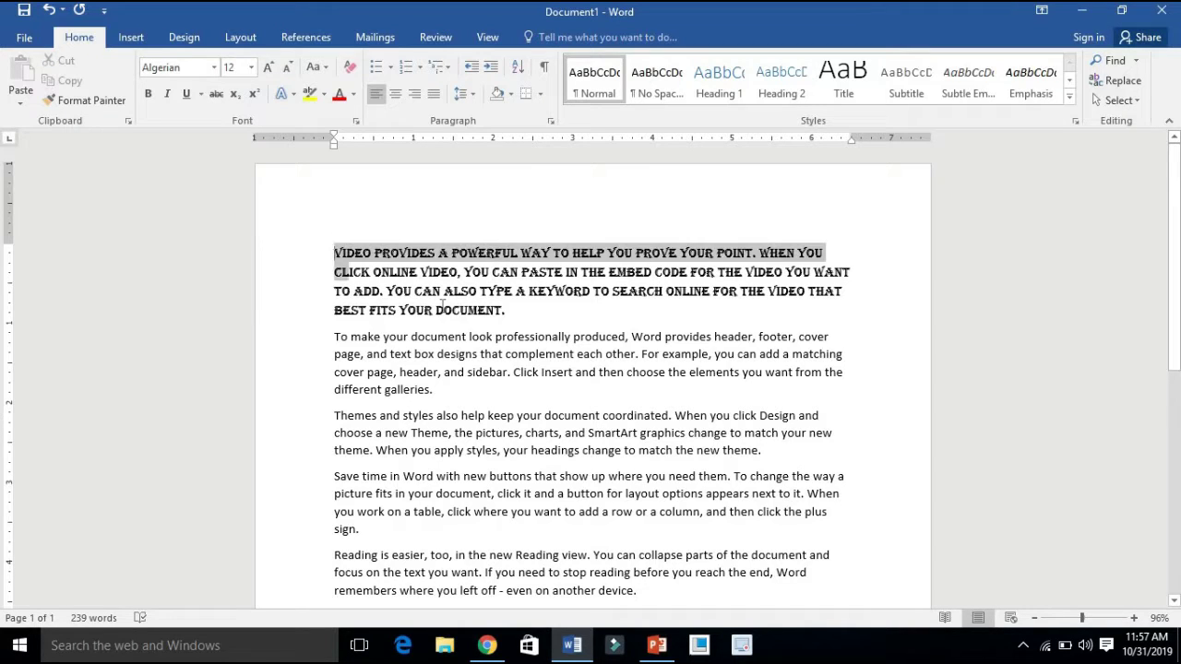
{"action": "left_click_drag", "start_coordinate": [332, 249], "coordinate": [518, 312]}
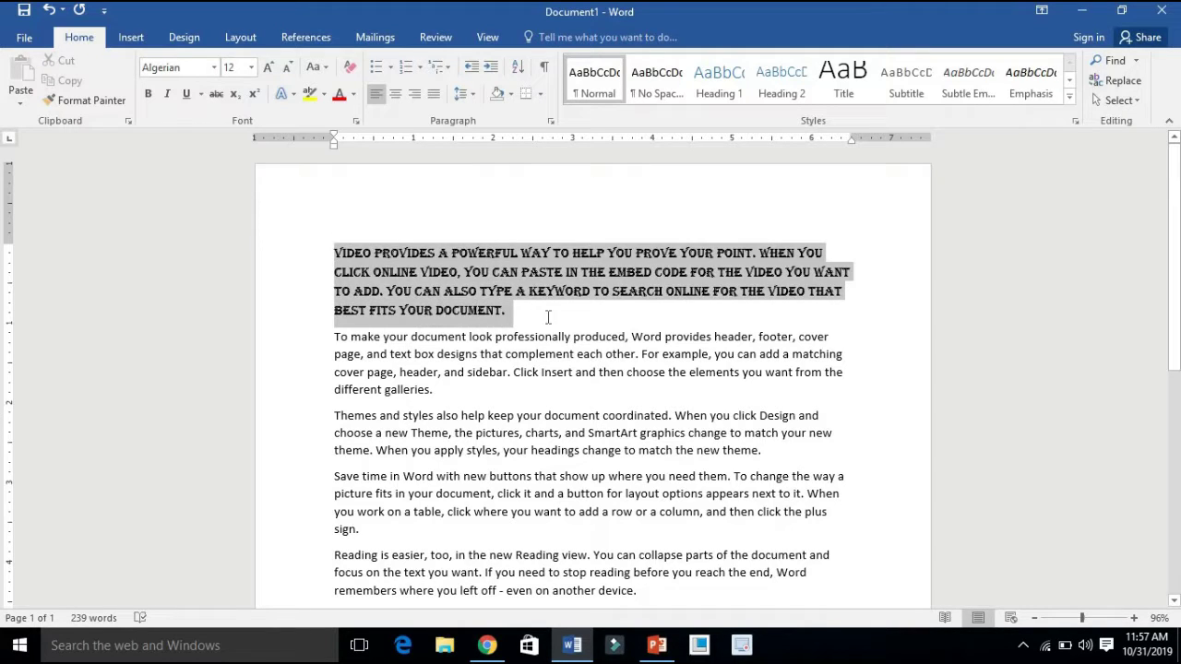
{"action": "left_click", "coordinate": [251, 68]}
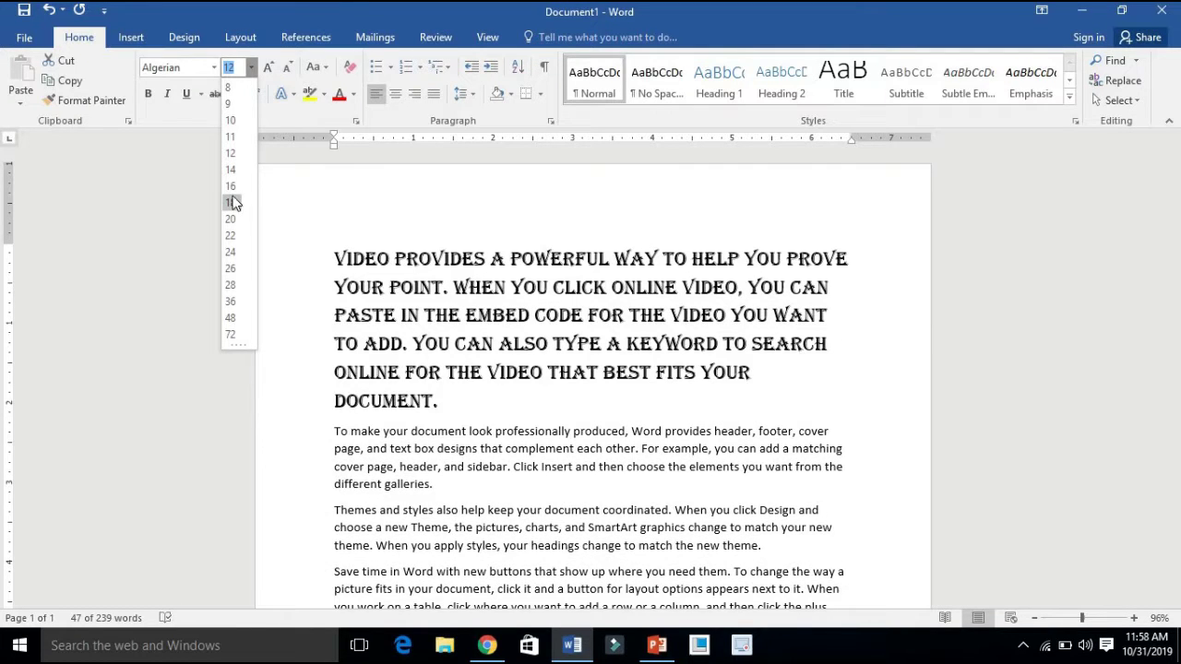
{"action": "left_click", "coordinate": [231, 185]}
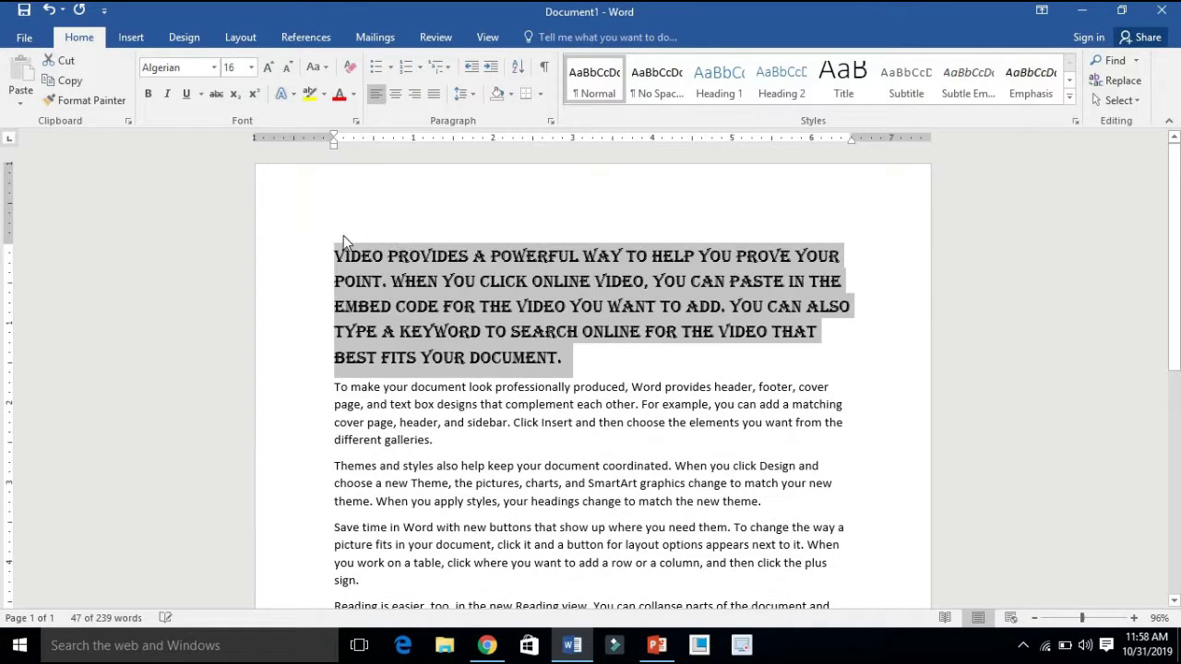
{"action": "left_click", "coordinate": [406, 229]}
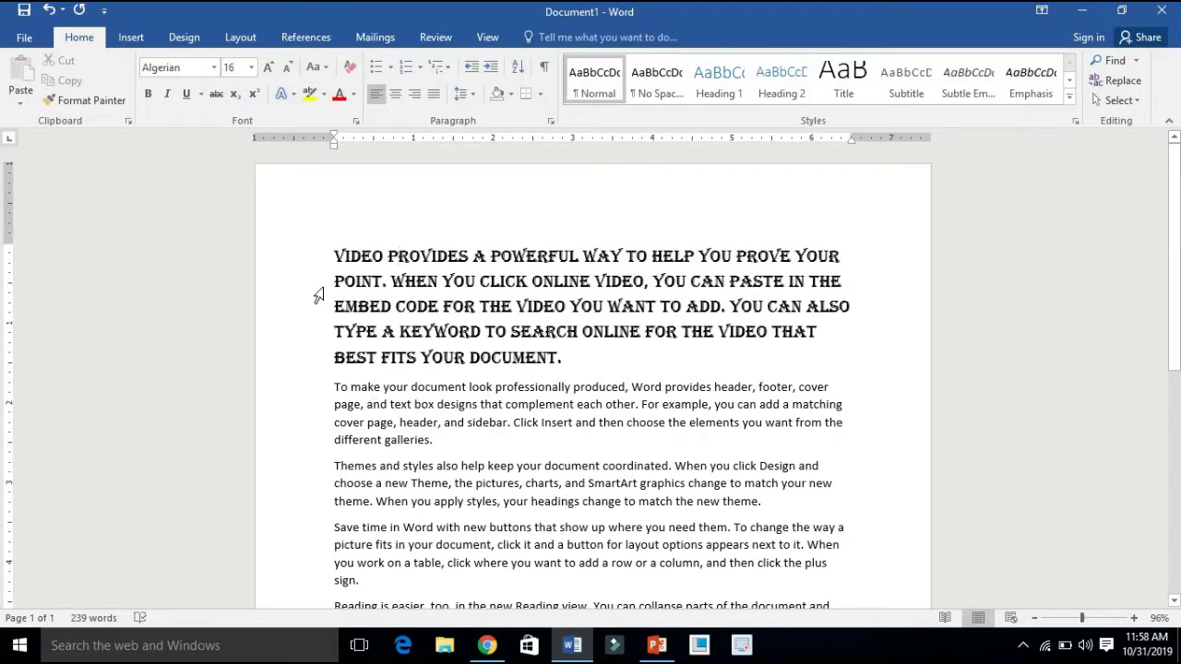
{"action": "scroll", "coordinate": [337, 295], "scroll_direction": "down", "scroll_amount": 3}
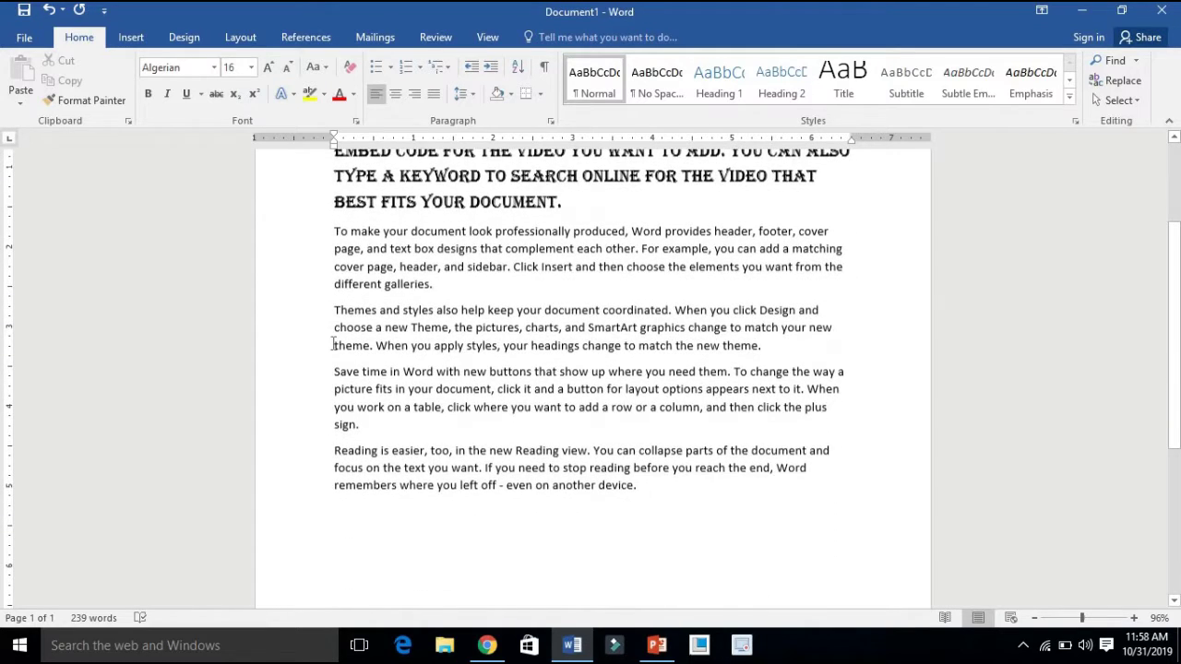
Make the opening sentence of the second paragraph bold.
{"action": "left_click_drag", "start_coordinate": [338, 232], "coordinate": [633, 247]}
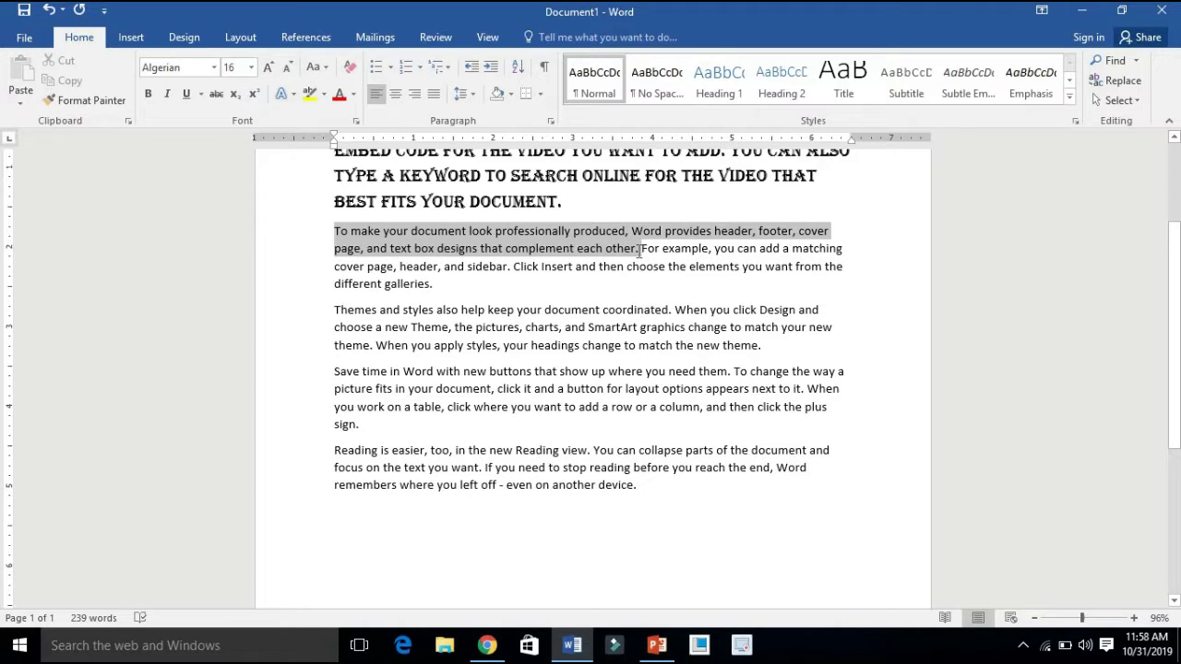
{"action": "left_click_drag", "start_coordinate": [639, 251], "coordinate": [639, 250]}
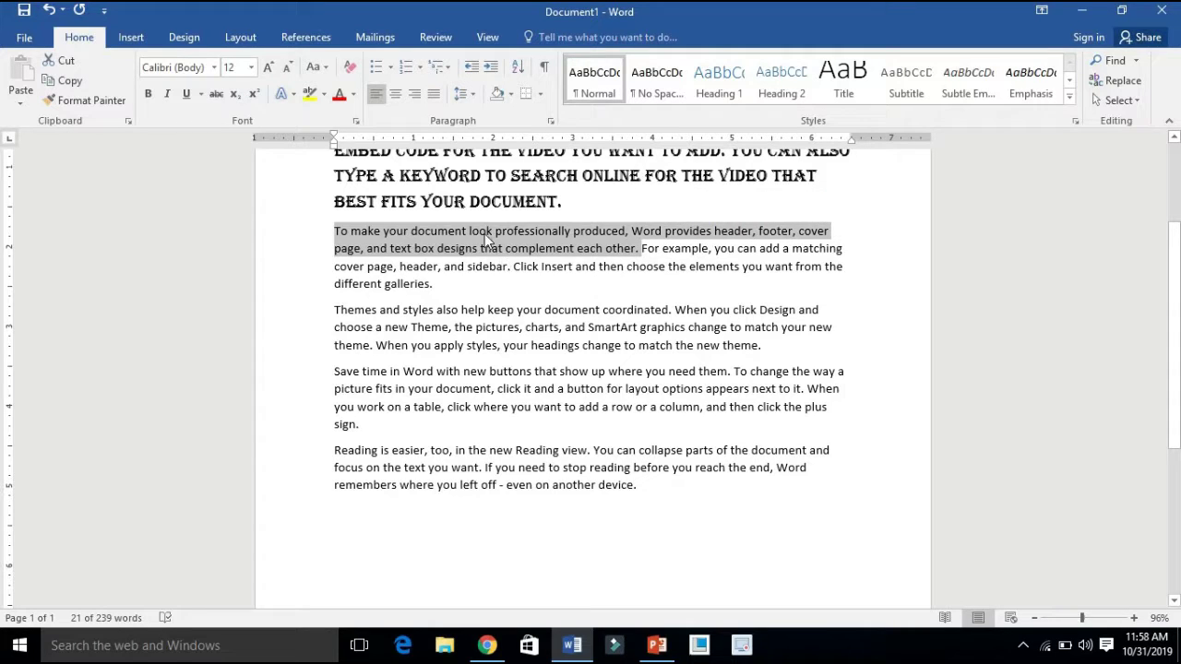
{"action": "left_click", "coordinate": [148, 94]}
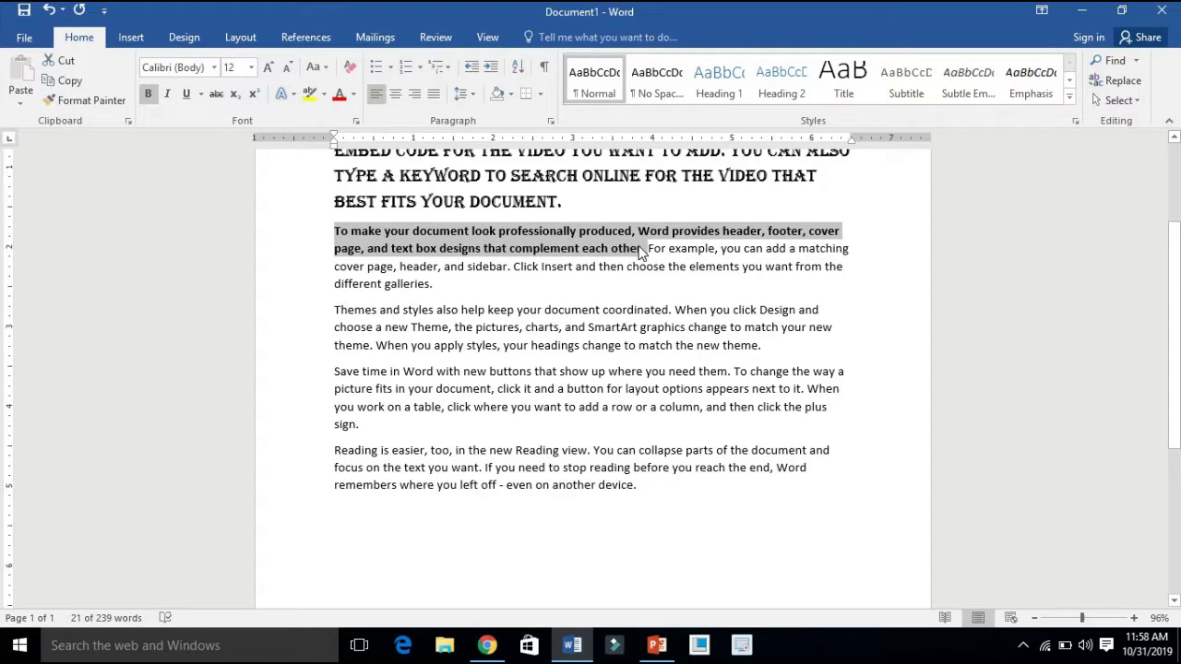
{"action": "left_click", "coordinate": [868, 277]}
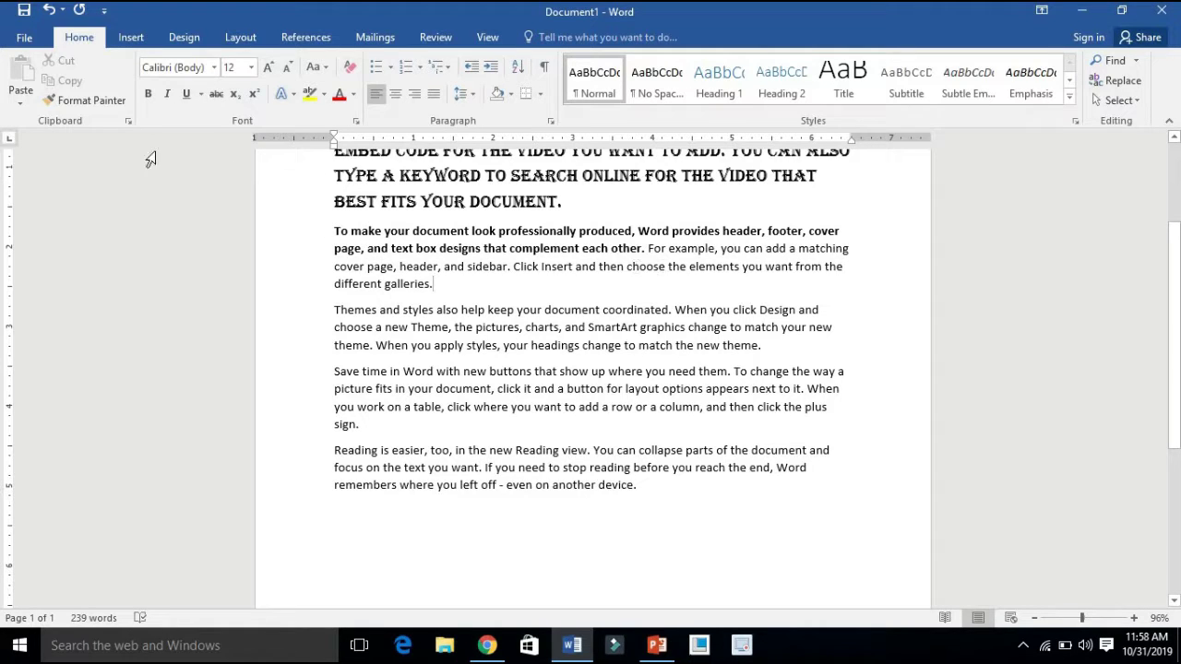
Italicize the entire 'Themes and styles also help keep your document coordinated' paragraph.
{"action": "mouse_move", "coordinate": [334, 309]}
{"action": "left_mouse_down"}
{"action": "mouse_move", "coordinate": [769, 359]}
{"action": "mouse_move", "coordinate": [758, 362]}
{"action": "left_mouse_up"}
{"action": "left_click", "coordinate": [172, 97]}
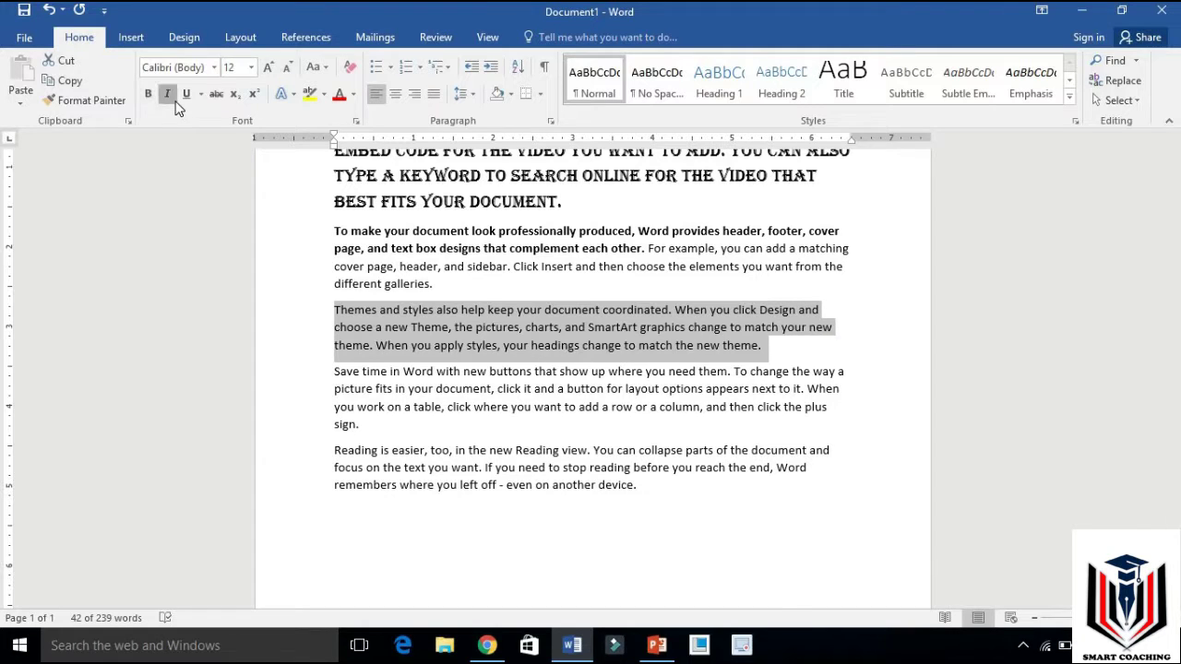
{"action": "left_click", "coordinate": [175, 102]}
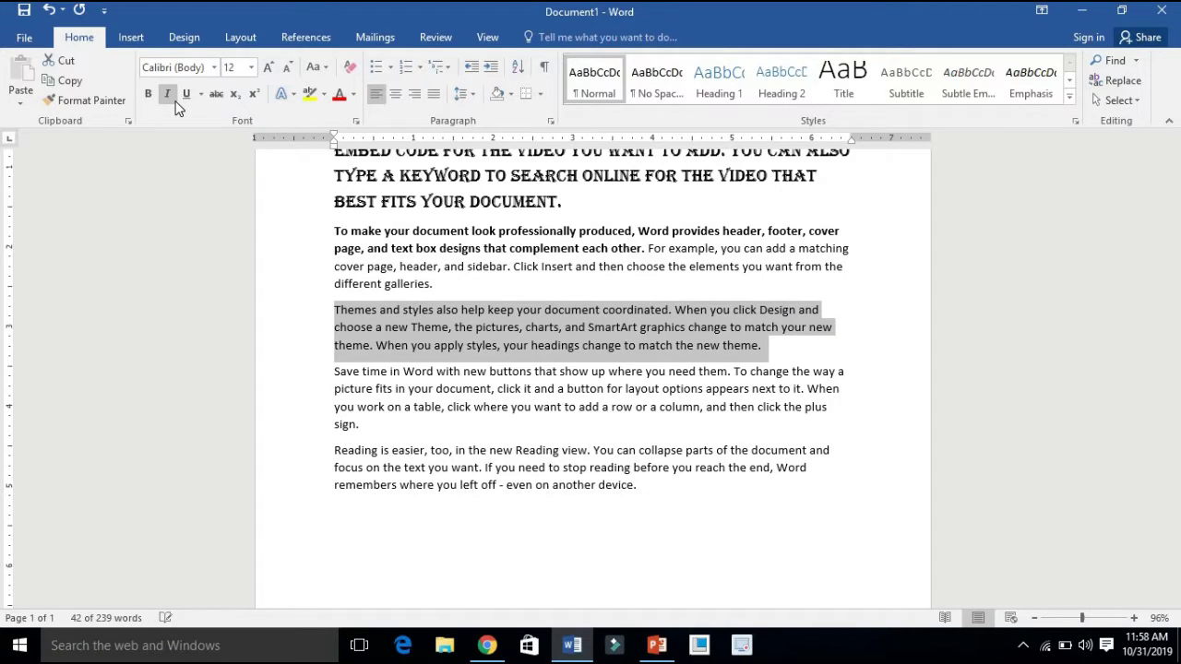
{"action": "left_click", "coordinate": [175, 103]}
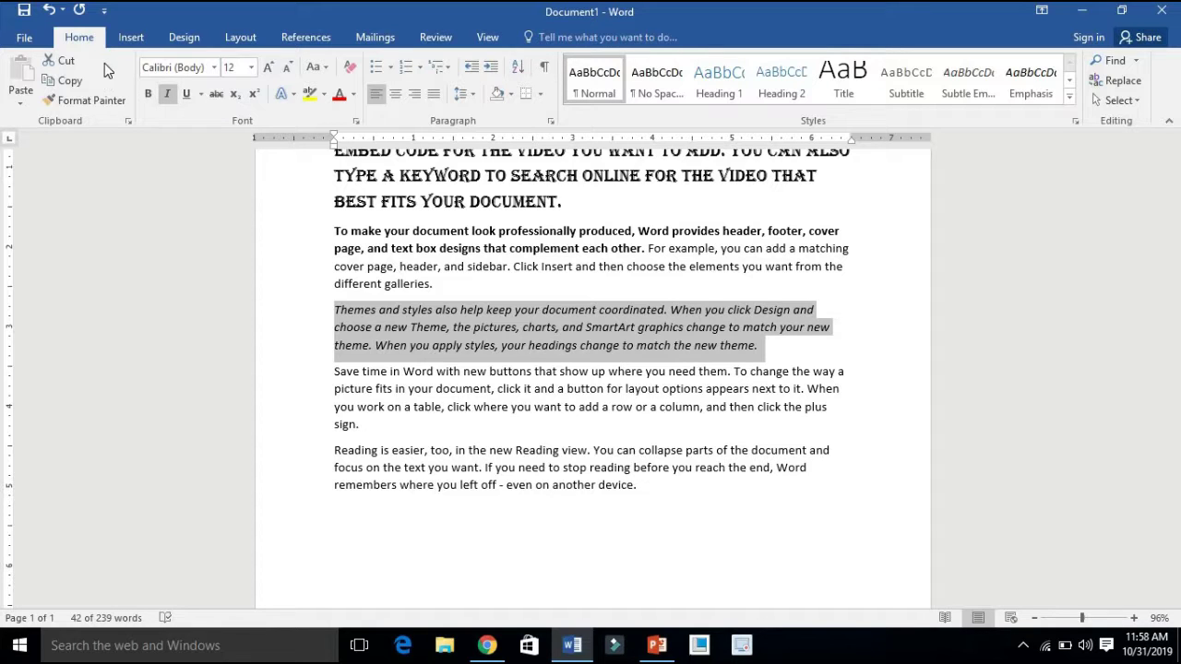
{"action": "left_click", "coordinate": [191, 175]}
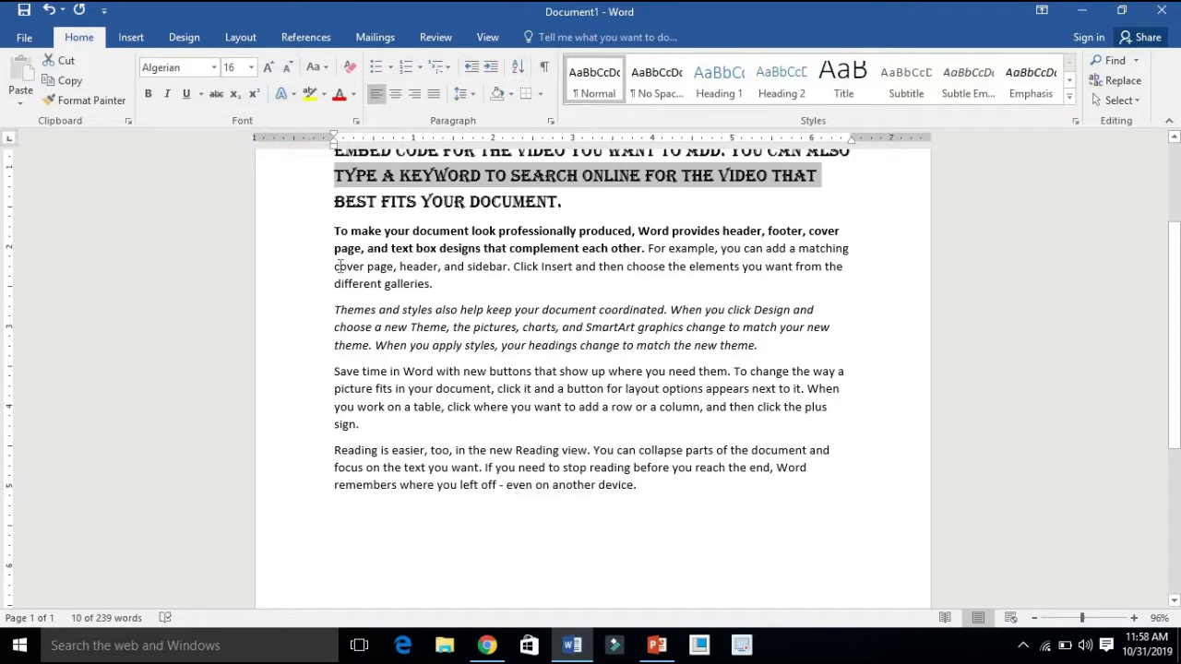
Underline the whole Algerian heading paragraph starting 'VIDEO PROVIDES A POWERFUL WAY'.
{"action": "scroll", "coordinate": [340, 267], "scroll_direction": "down", "scroll_amount": 3}
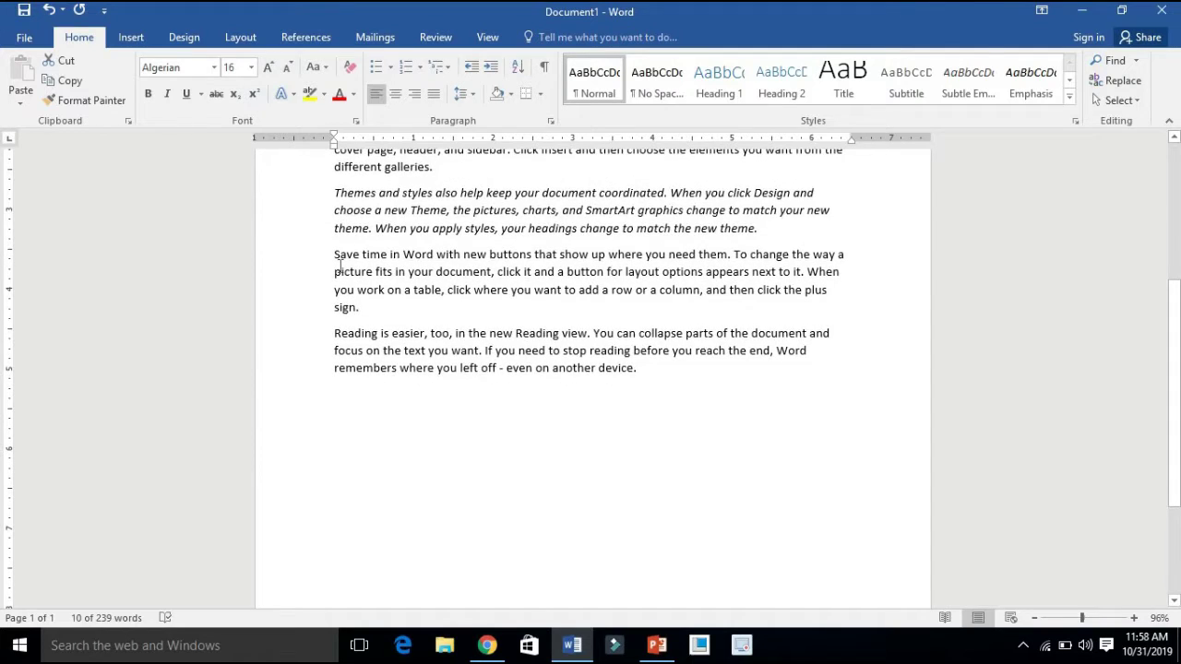
{"action": "scroll", "coordinate": [339, 267], "scroll_direction": "up", "scroll_amount": 3}
{"action": "scroll", "coordinate": [339, 267], "scroll_direction": "up", "scroll_amount": 1}
{"action": "scroll", "coordinate": [339, 266], "scroll_direction": "up", "scroll_amount": 1}
{"action": "scroll", "coordinate": [340, 265], "scroll_direction": "up", "scroll_amount": 1}
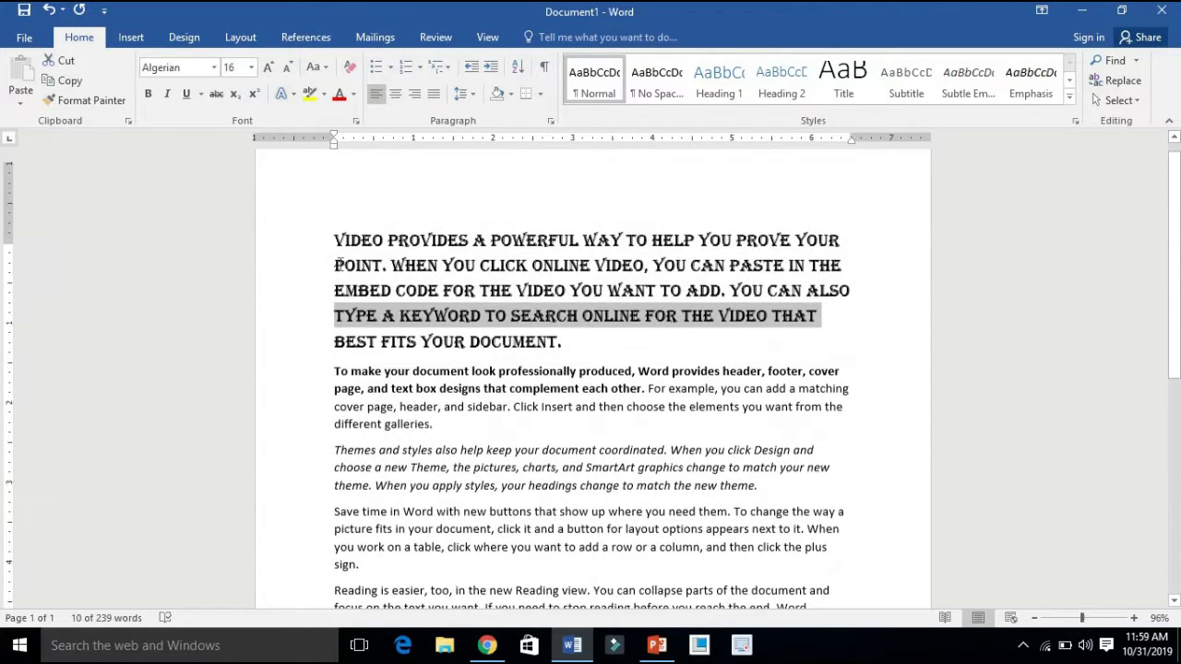
{"action": "scroll", "coordinate": [340, 265], "scroll_direction": "up", "scroll_amount": 1}
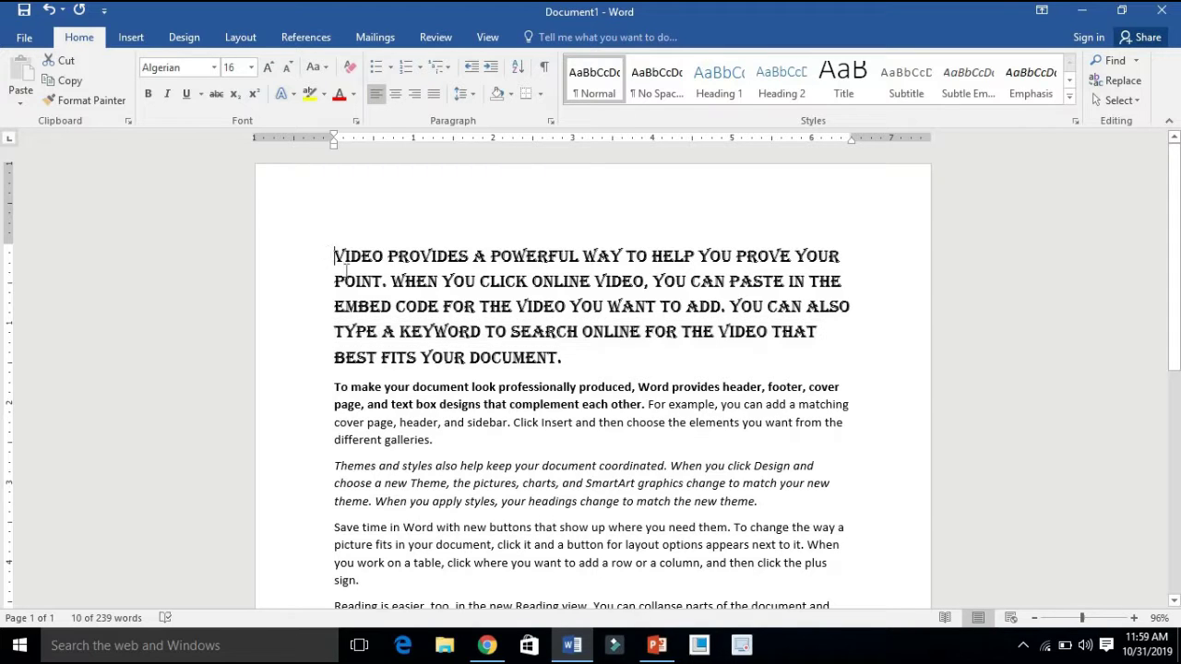
{"action": "mouse_move", "coordinate": [328, 252]}
{"action": "left_mouse_down"}
{"action": "mouse_move", "coordinate": [586, 367]}
{"action": "mouse_move", "coordinate": [579, 358]}
{"action": "left_mouse_up"}
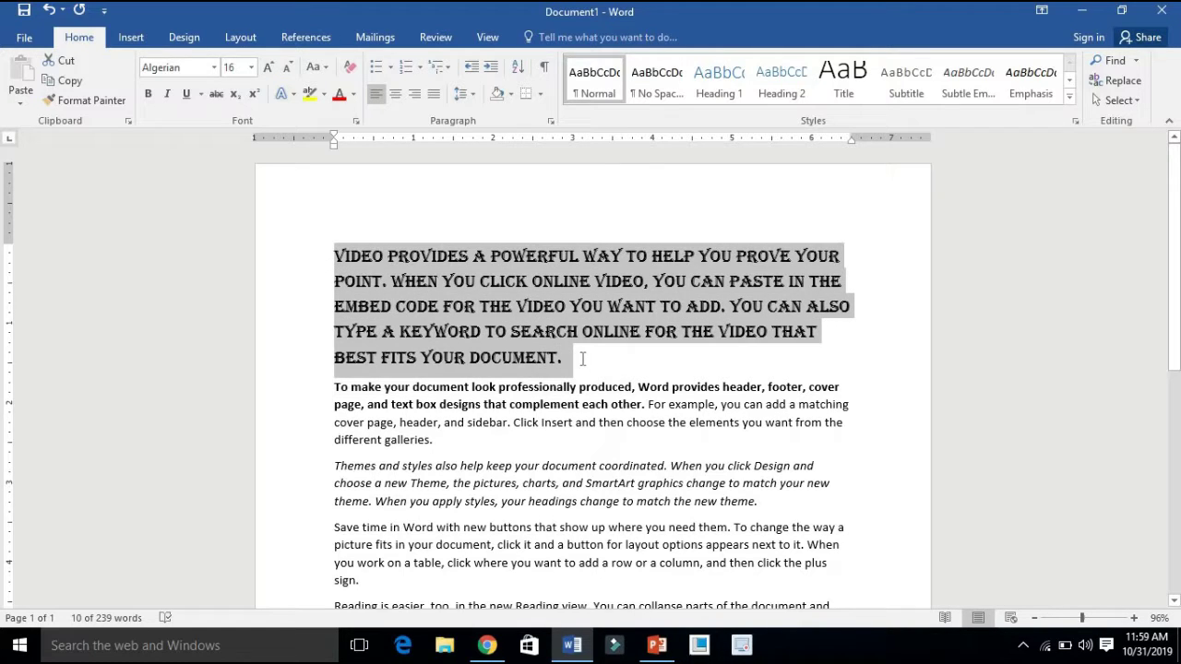
{"action": "left_click", "coordinate": [184, 96]}
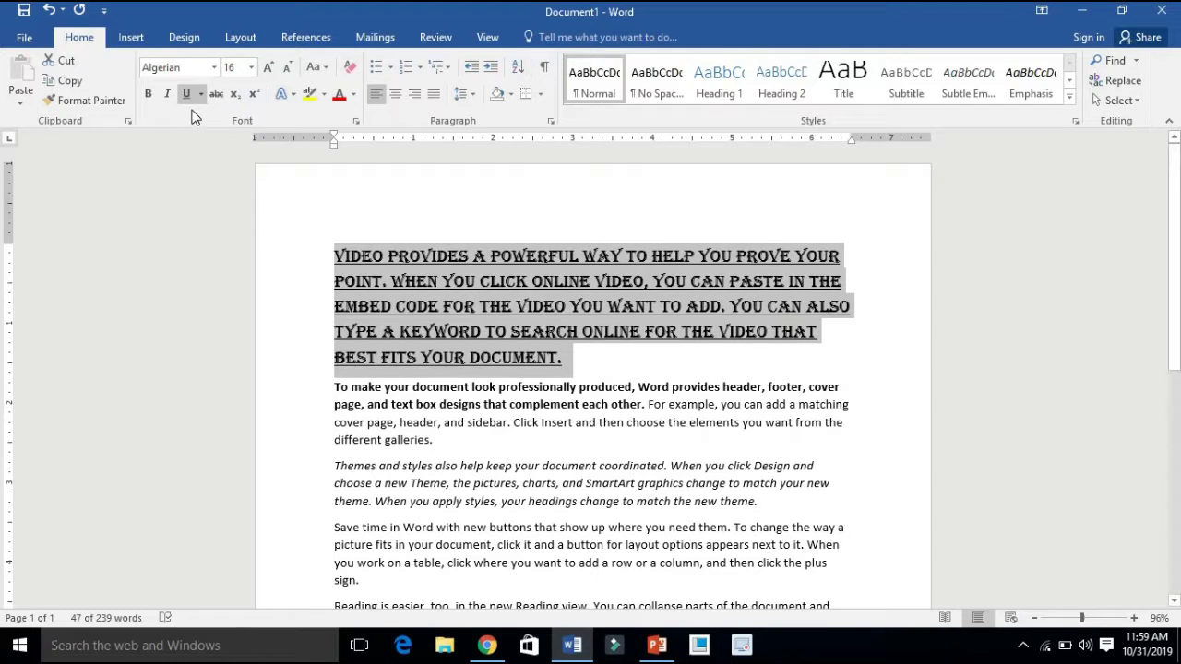
{"action": "scroll", "coordinate": [304, 203], "scroll_direction": "down", "scroll_amount": 3}
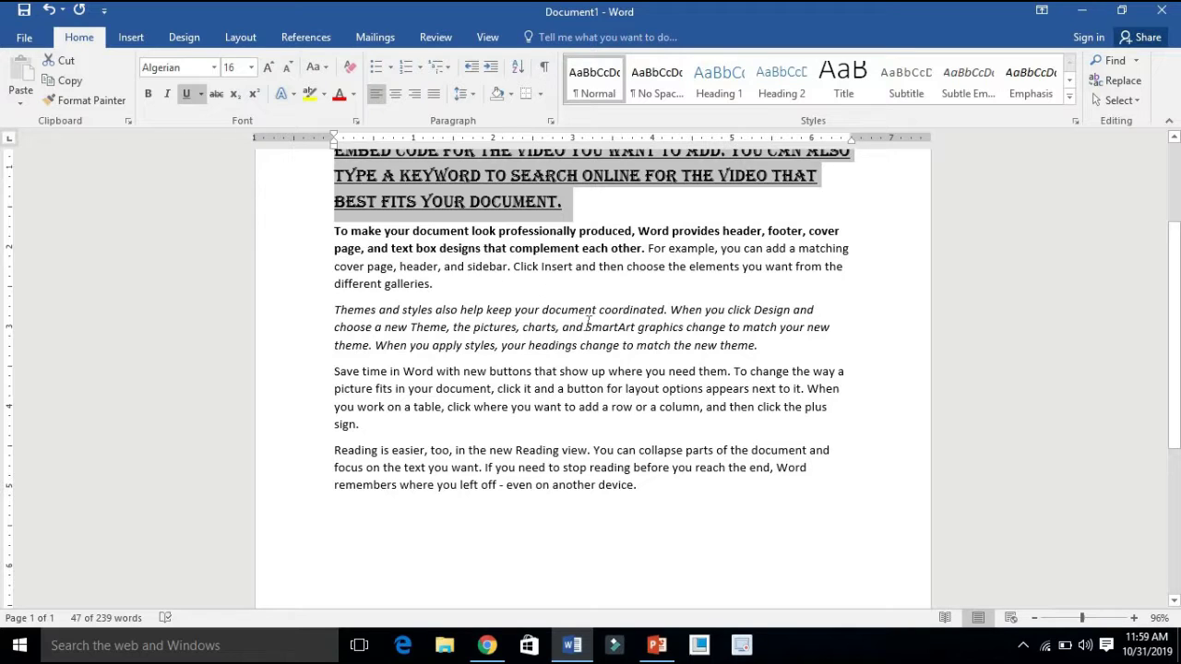
Underline only the phrase 'and SmartArt graphics' in the italic Themes paragraph.
{"action": "left_click_drag", "start_coordinate": [562, 328], "coordinate": [660, 336]}
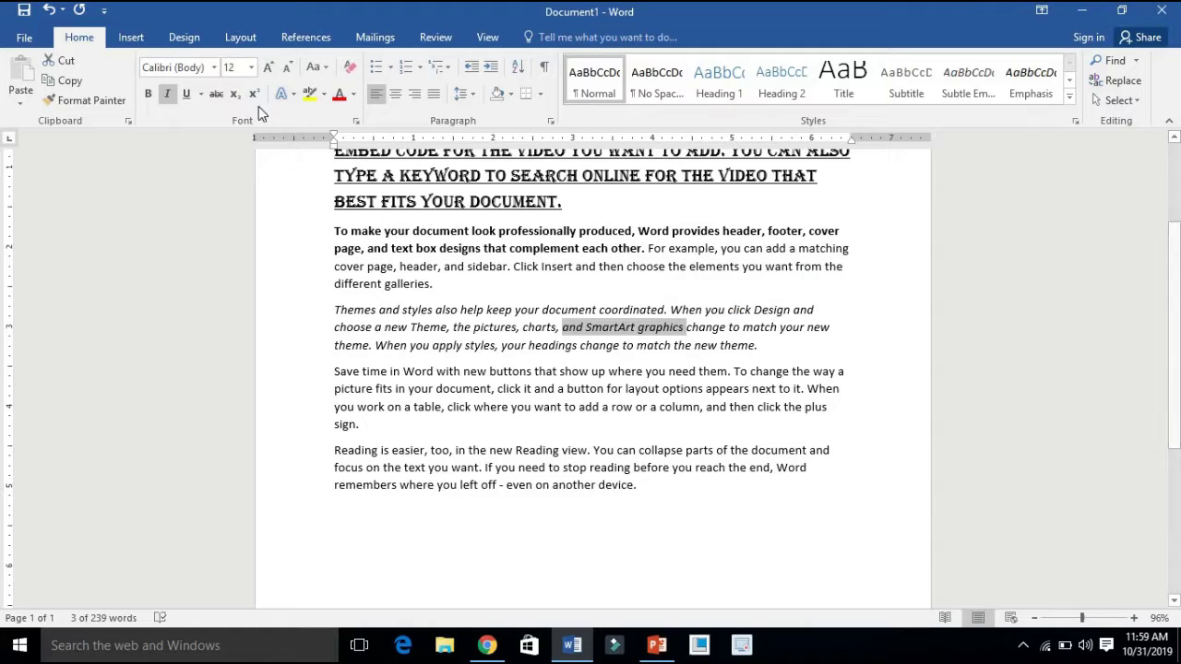
{"action": "left_click", "coordinate": [186, 96]}
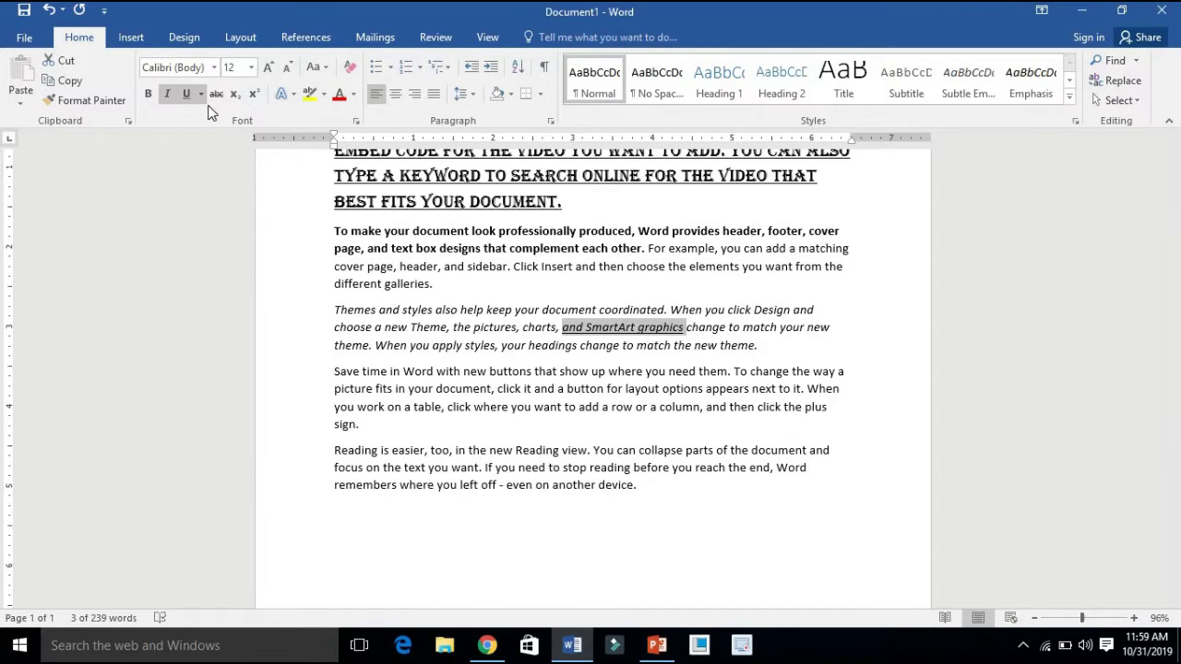
{"action": "left_click", "coordinate": [899, 308]}
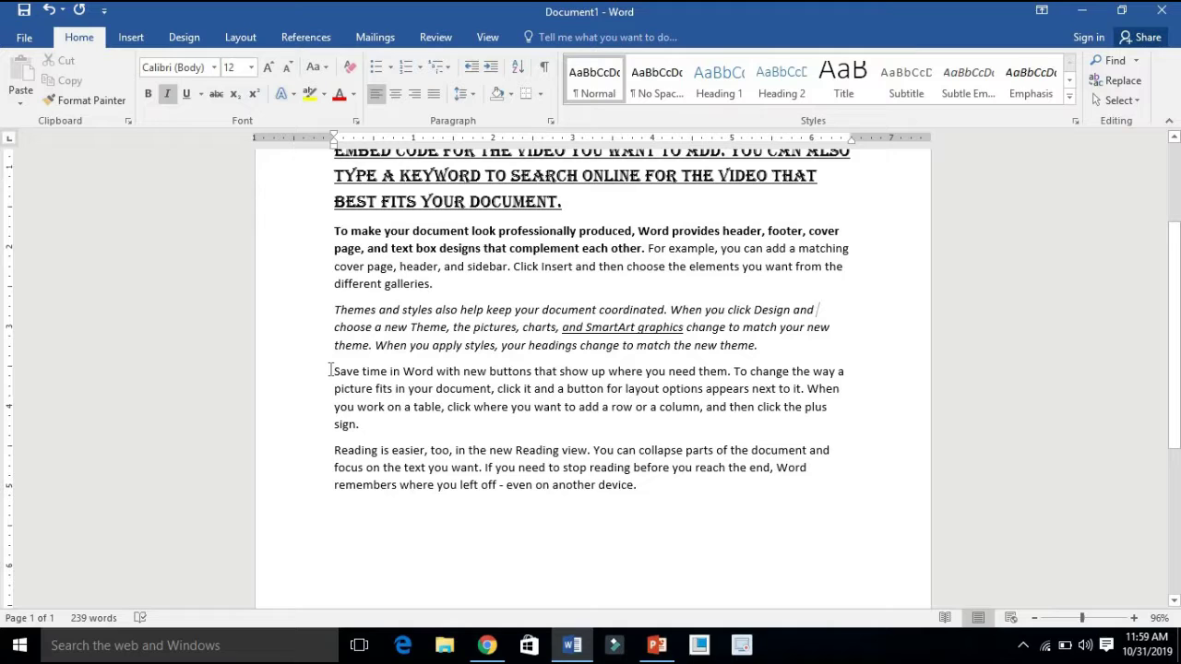
{"action": "left_click_drag", "start_coordinate": [332, 370], "coordinate": [400, 419]}
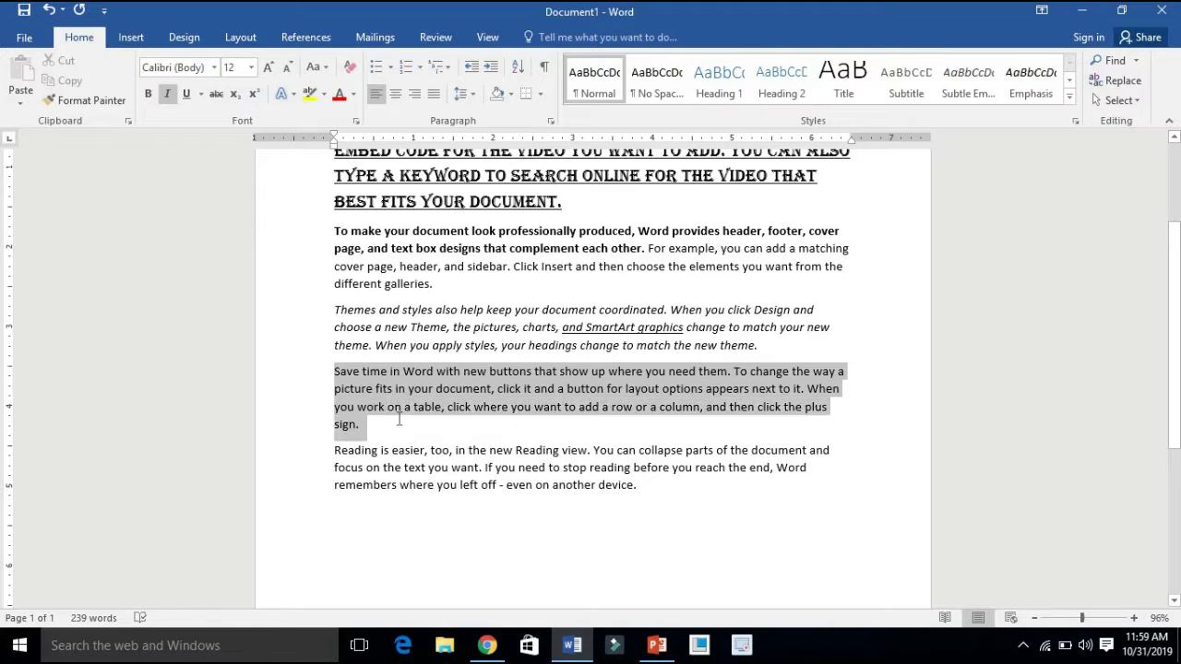
Apply a light blue theme font colour to the 'Save time in Word' paragraph.
{"action": "left_click", "coordinate": [353, 94]}
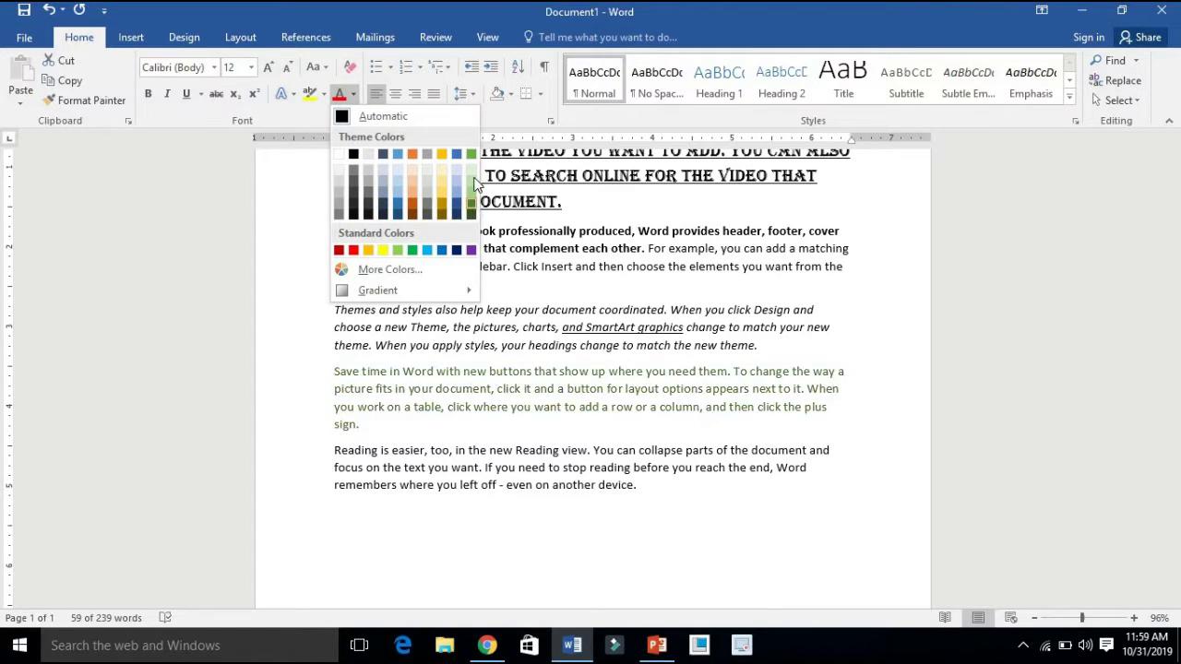
{"action": "left_click", "coordinate": [396, 154]}
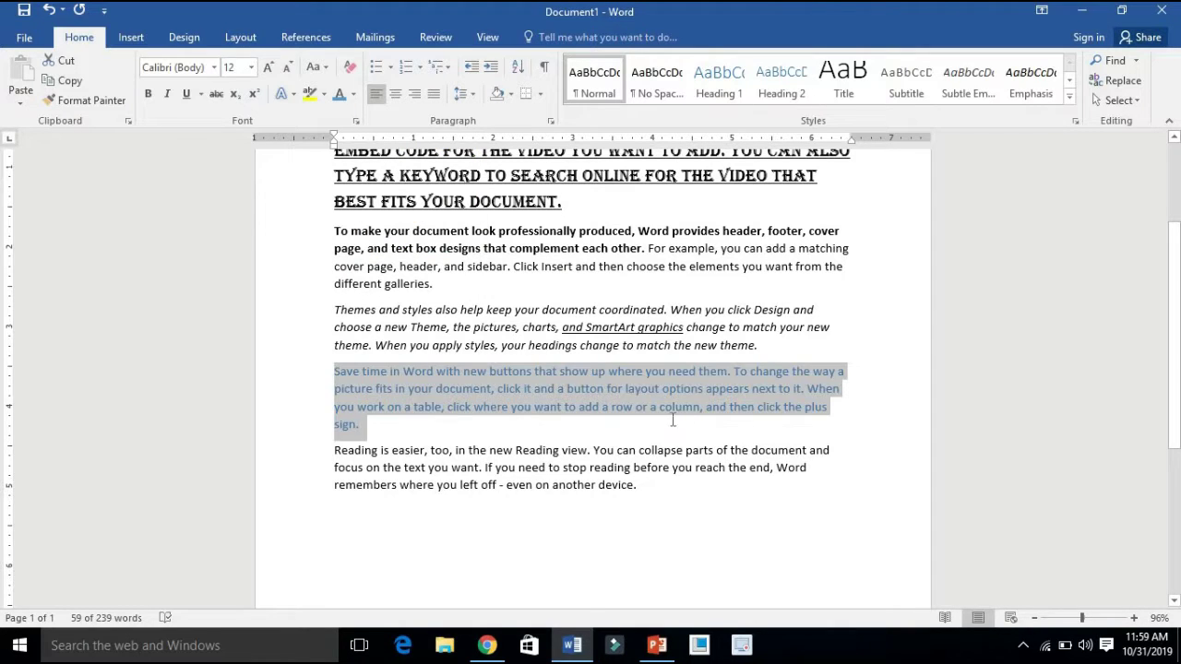
{"action": "left_click", "coordinate": [686, 426]}
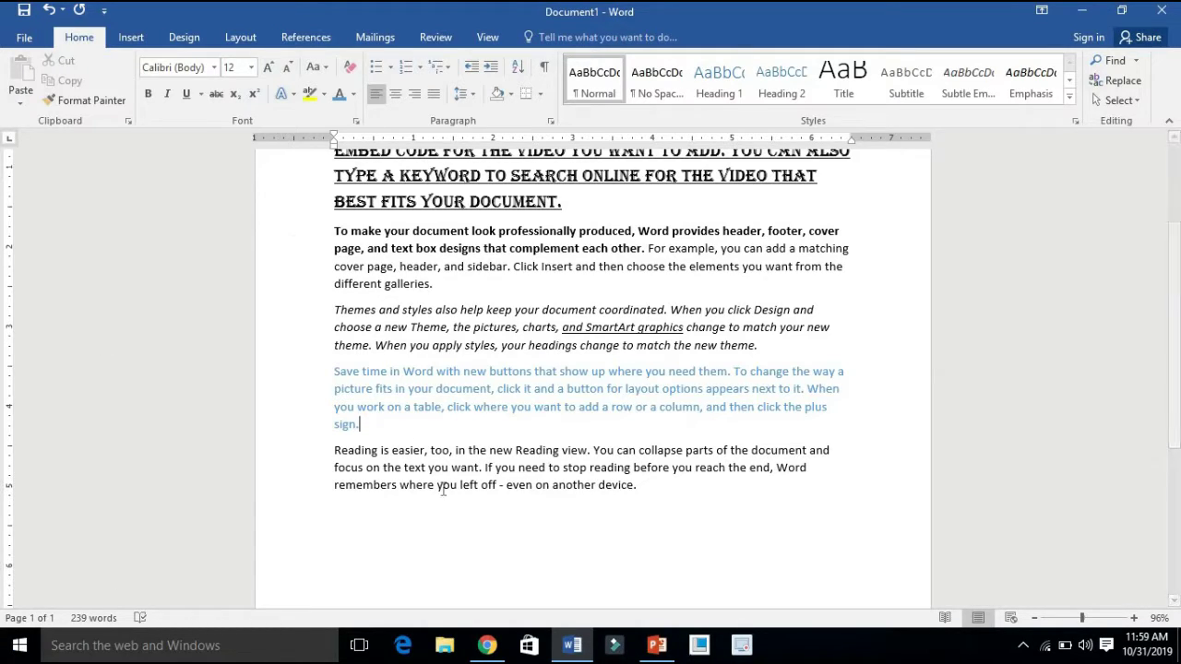
{"action": "scroll", "coordinate": [480, 489], "scroll_direction": "down", "scroll_amount": 2}
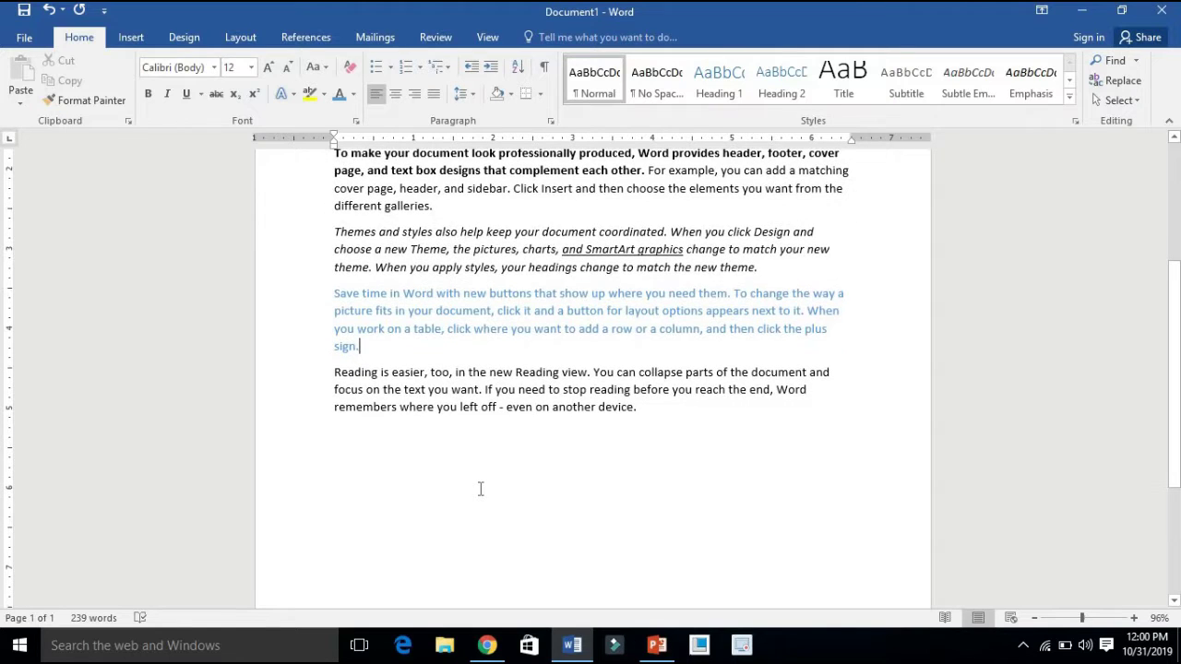
{"action": "scroll", "coordinate": [479, 489], "scroll_direction": "up", "scroll_amount": 2}
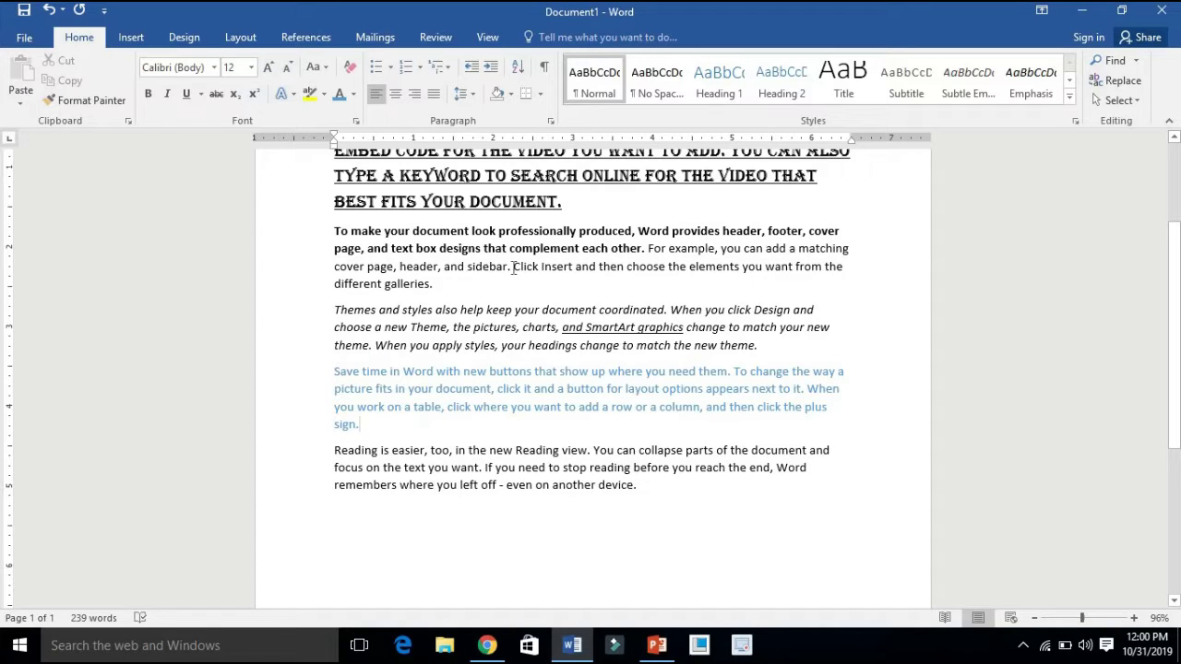
Give the sentence 'Click Insert and then choose the elements… galleries.' yellow highlighting.
{"action": "left_click_drag", "start_coordinate": [509, 266], "coordinate": [878, 293]}
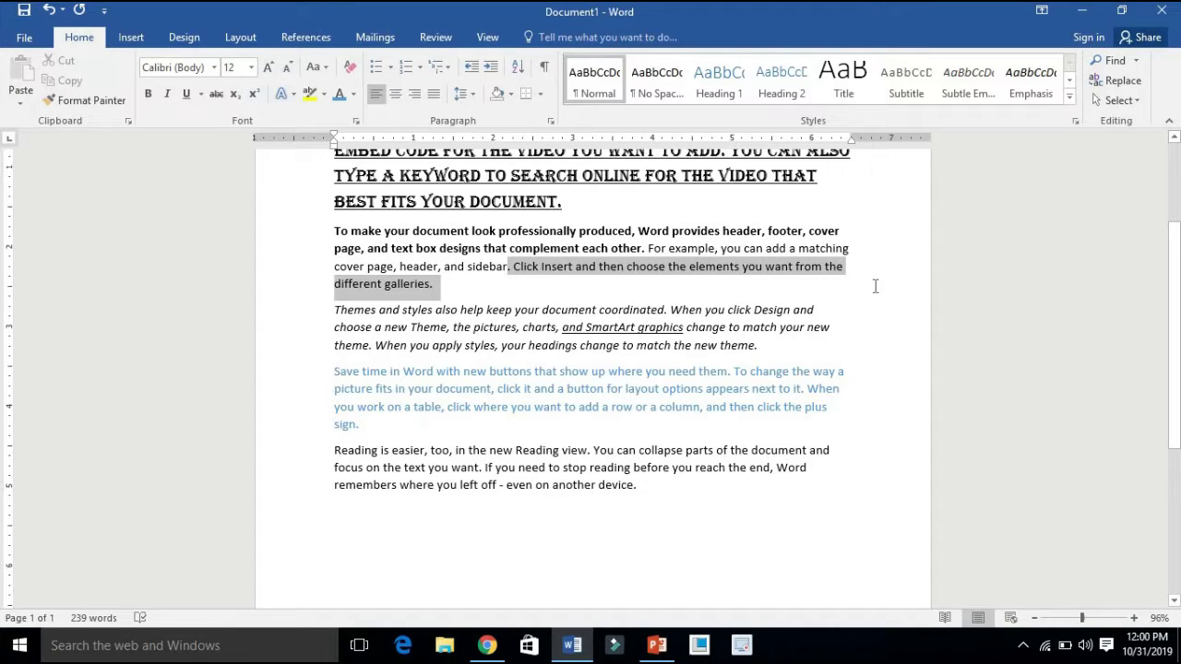
{"action": "left_click", "coordinate": [323, 95]}
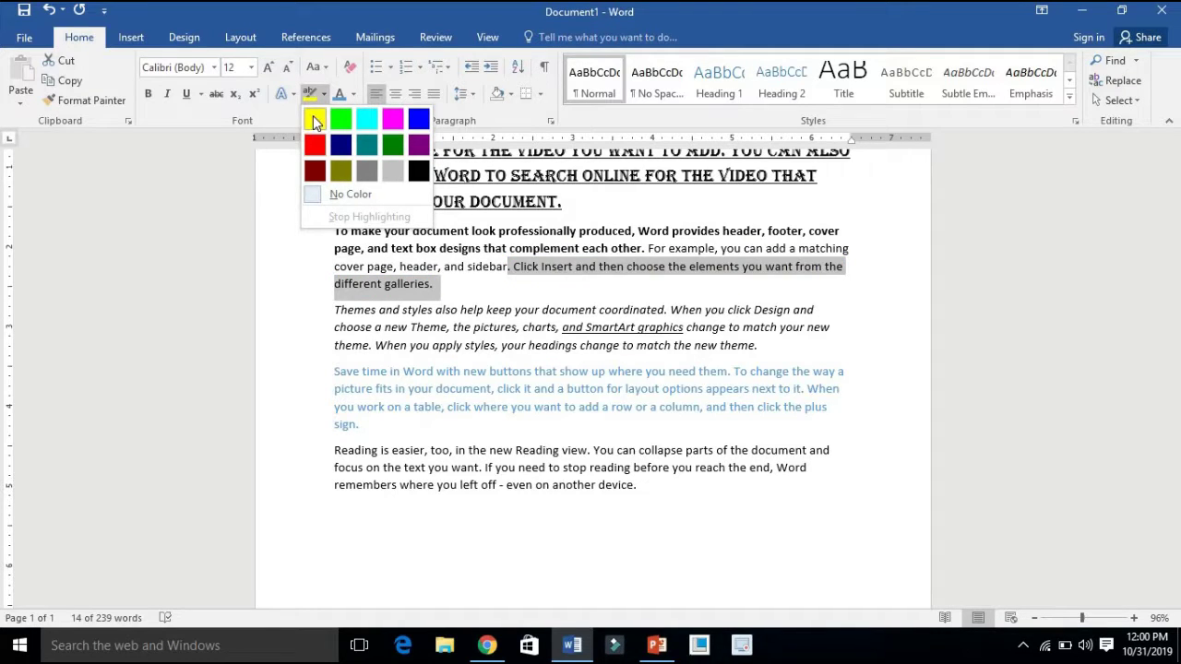
{"action": "left_click", "coordinate": [314, 120]}
{"action": "left_click", "coordinate": [871, 309]}
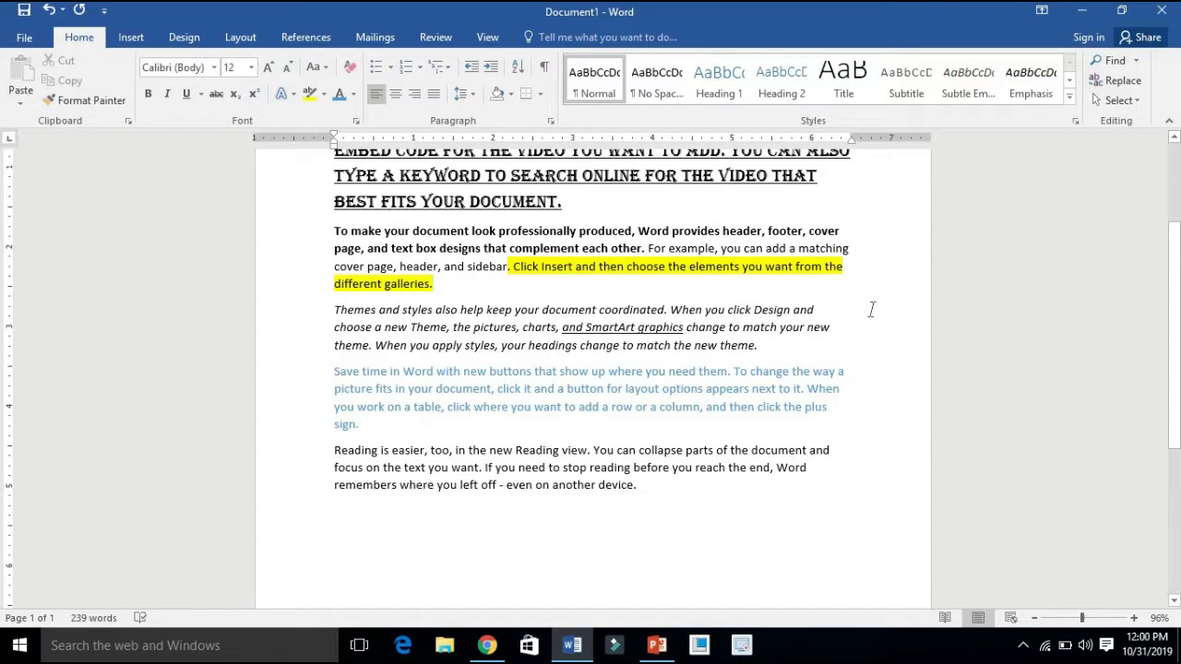
{"action": "scroll", "coordinate": [810, 325], "scroll_direction": "up", "scroll_amount": 3}
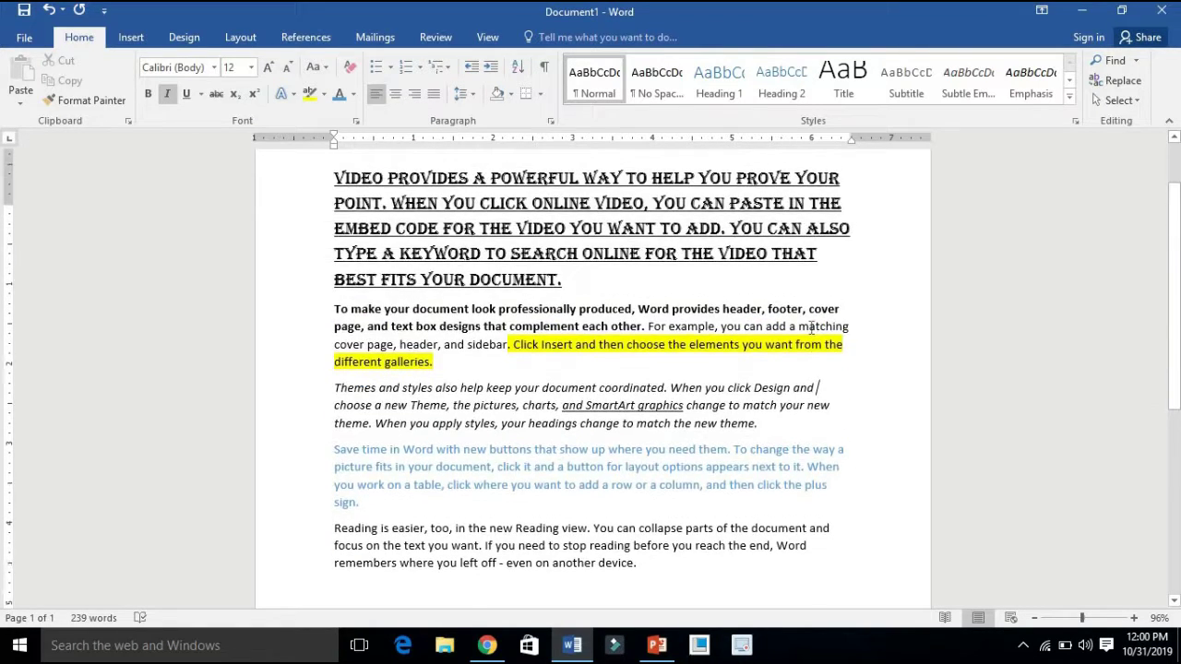
{"action": "scroll", "coordinate": [806, 325], "scroll_direction": "down", "scroll_amount": 5}
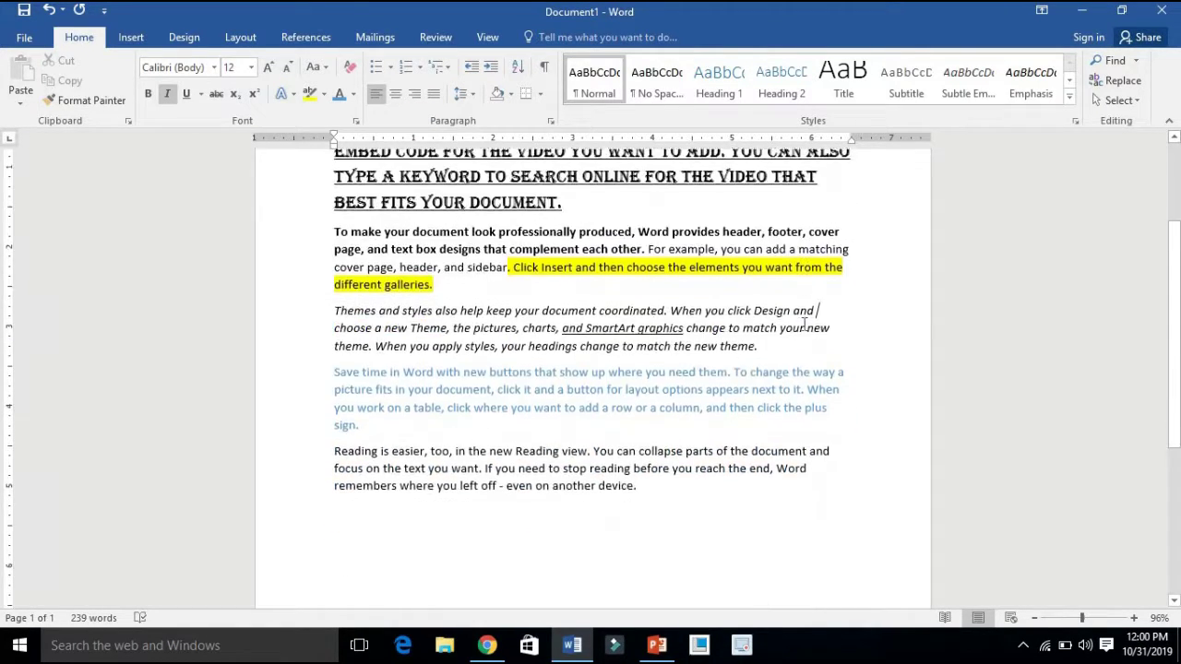
{"action": "scroll", "coordinate": [792, 316], "scroll_direction": "up", "scroll_amount": 2}
{"action": "scroll", "coordinate": [793, 315], "scroll_direction": "up", "scroll_amount": 3}
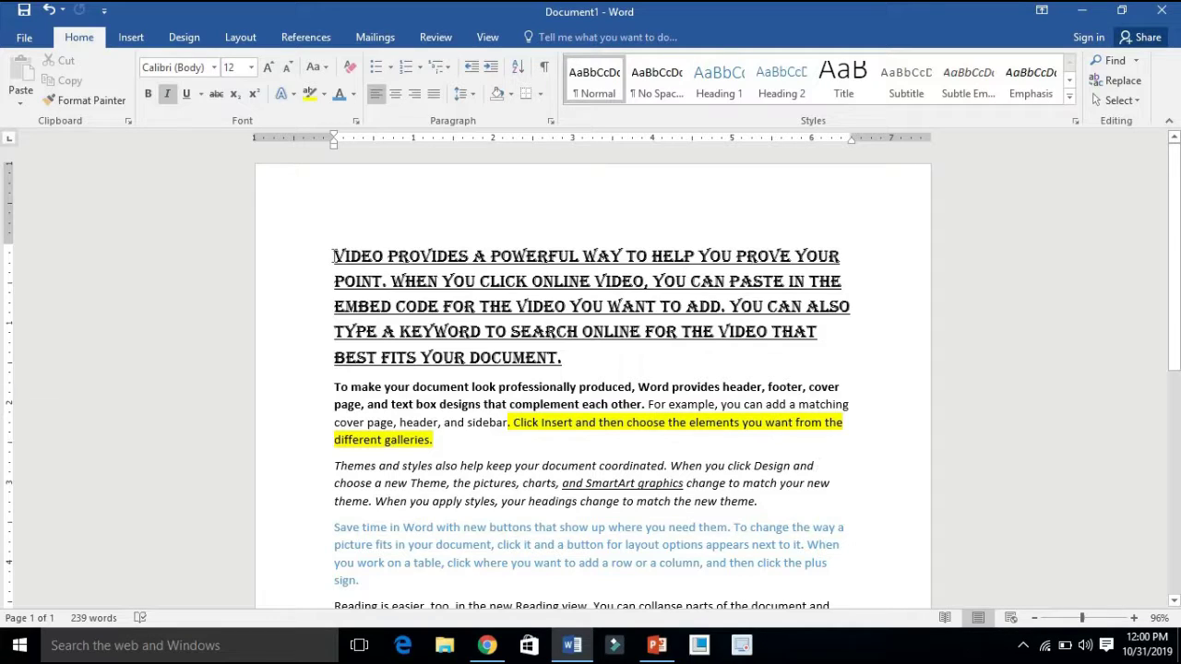
Justify all five paragraphs after trying left, center and right alignment.
{"action": "mouse_move", "coordinate": [334, 257]}
{"action": "left_mouse_down"}
{"action": "mouse_move", "coordinate": [648, 546]}
{"action": "mouse_move", "coordinate": [735, 536]}
{"action": "left_mouse_up"}
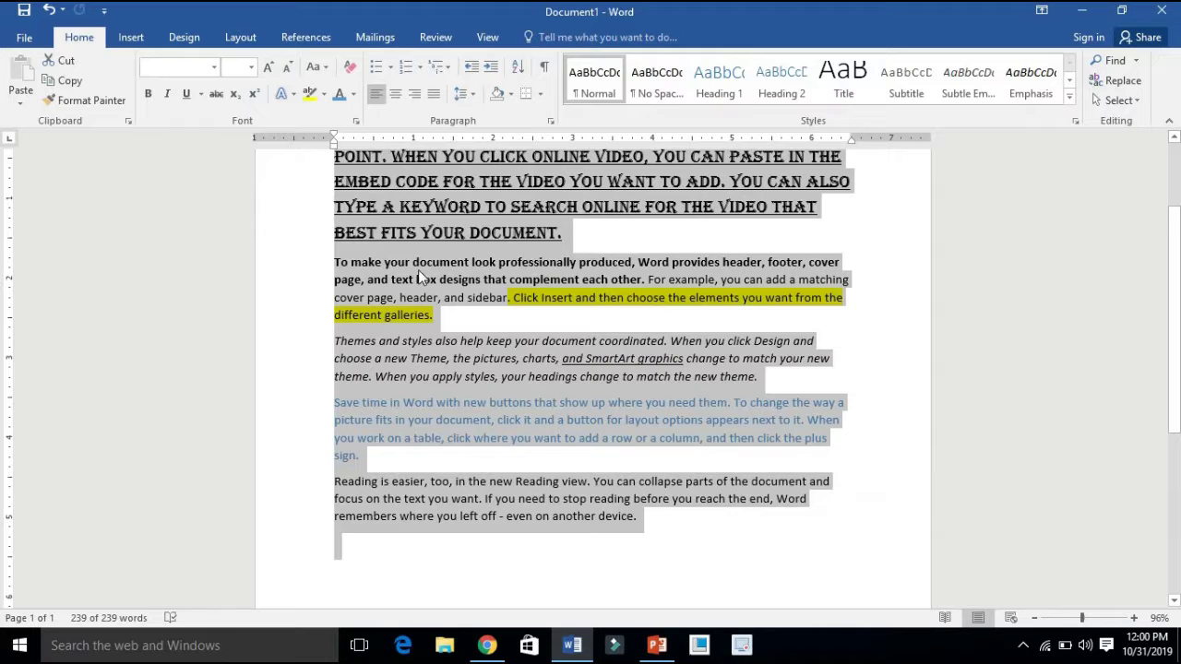
{"action": "key", "text": "ctrl+j"}
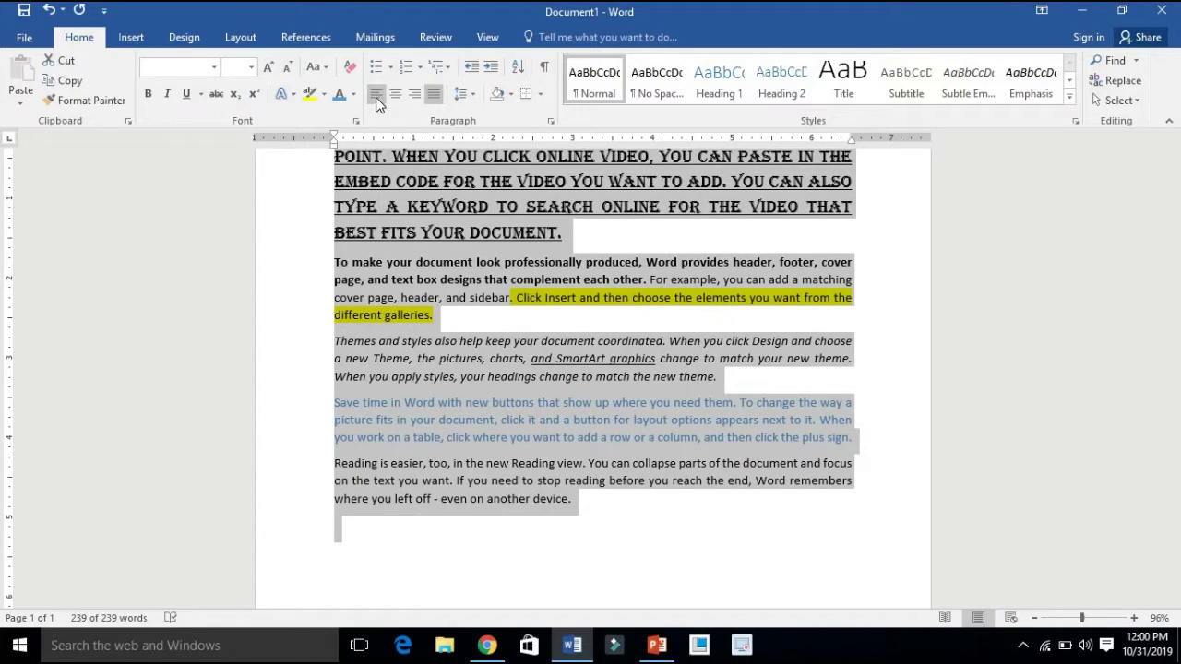
{"action": "left_click", "coordinate": [376, 97]}
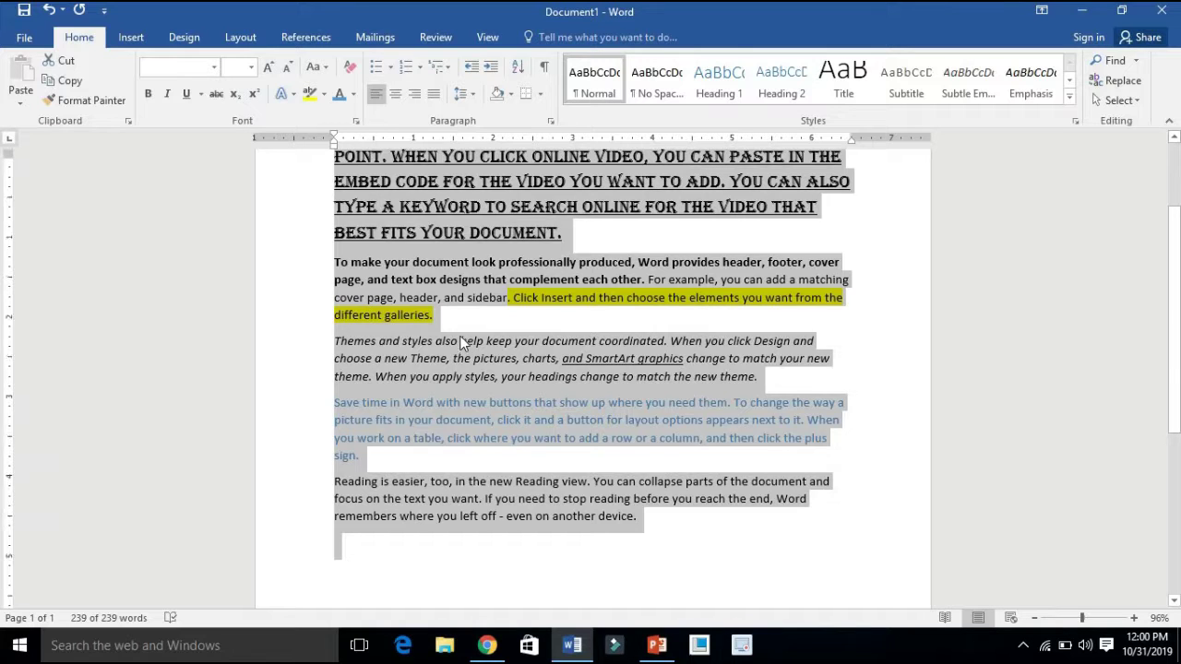
{"action": "scroll", "coordinate": [443, 328], "scroll_direction": "up", "scroll_amount": 3}
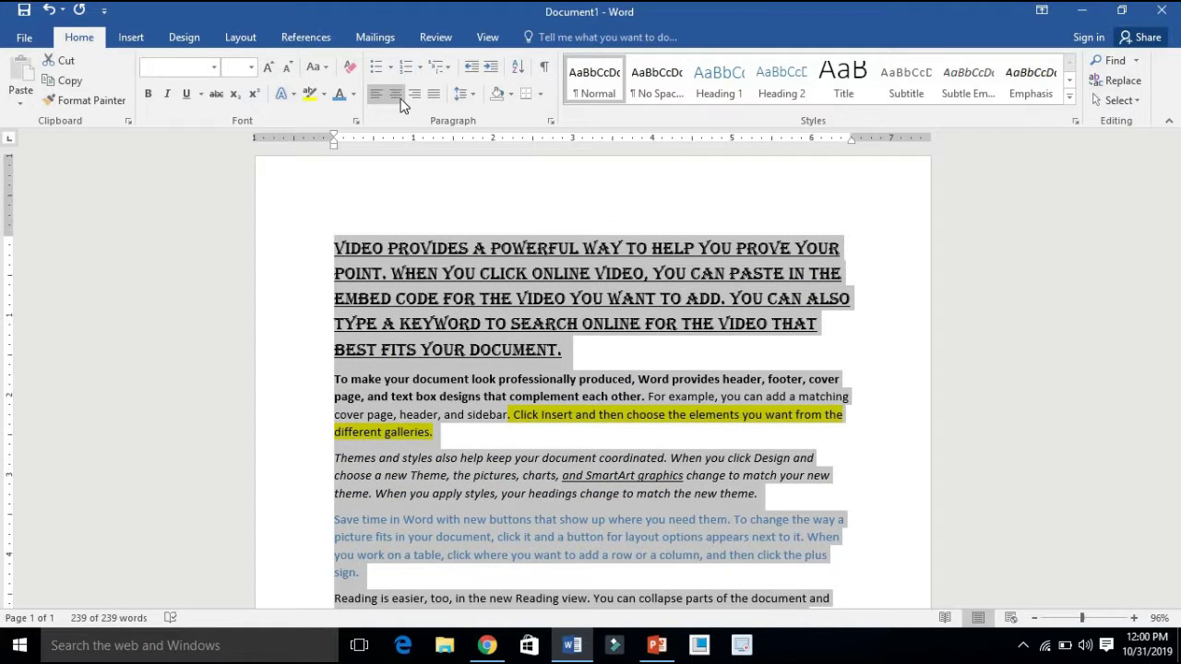
{"action": "left_click", "coordinate": [396, 95]}
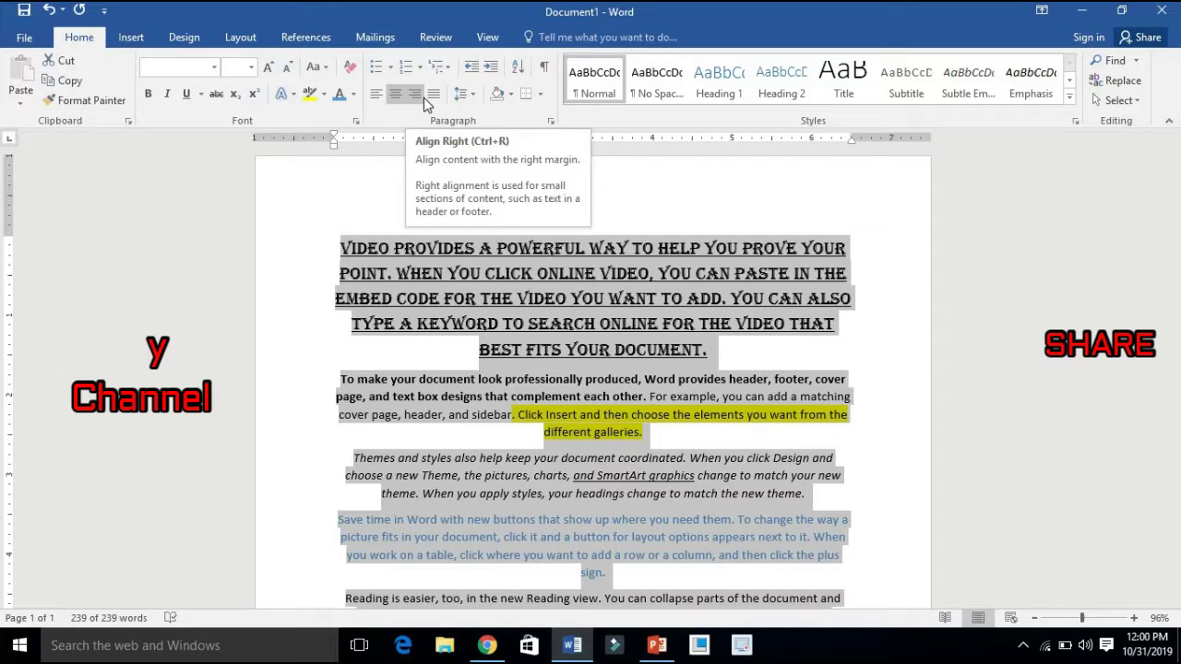
{"action": "left_click", "coordinate": [415, 95]}
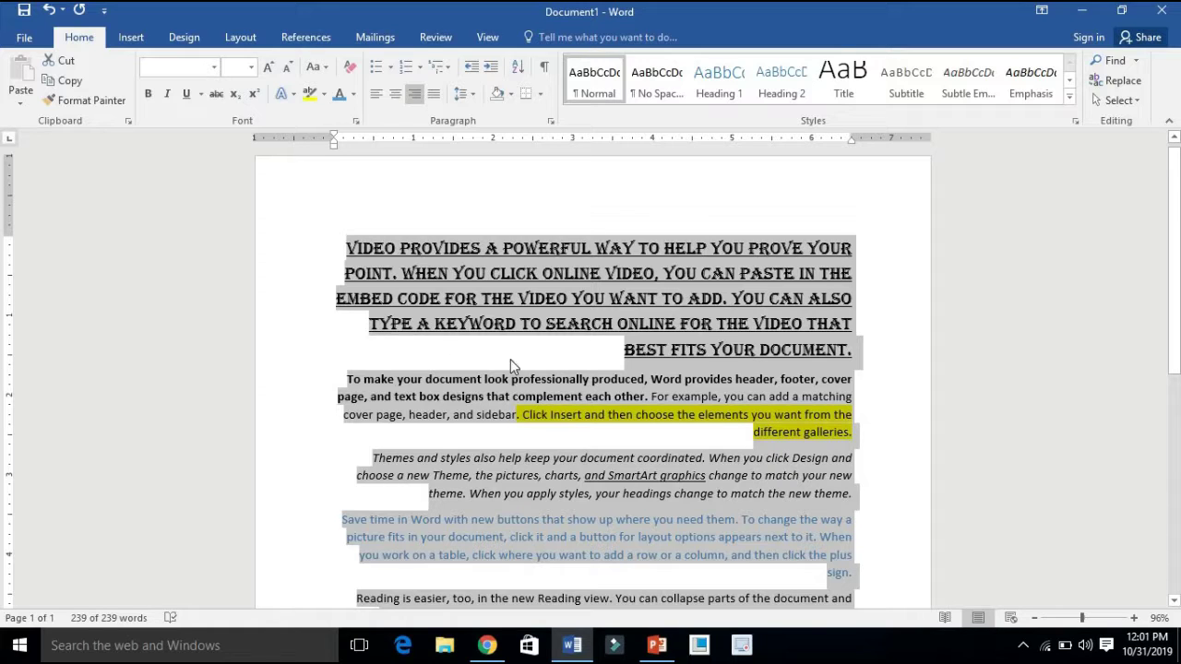
{"action": "left_click", "coordinate": [435, 101]}
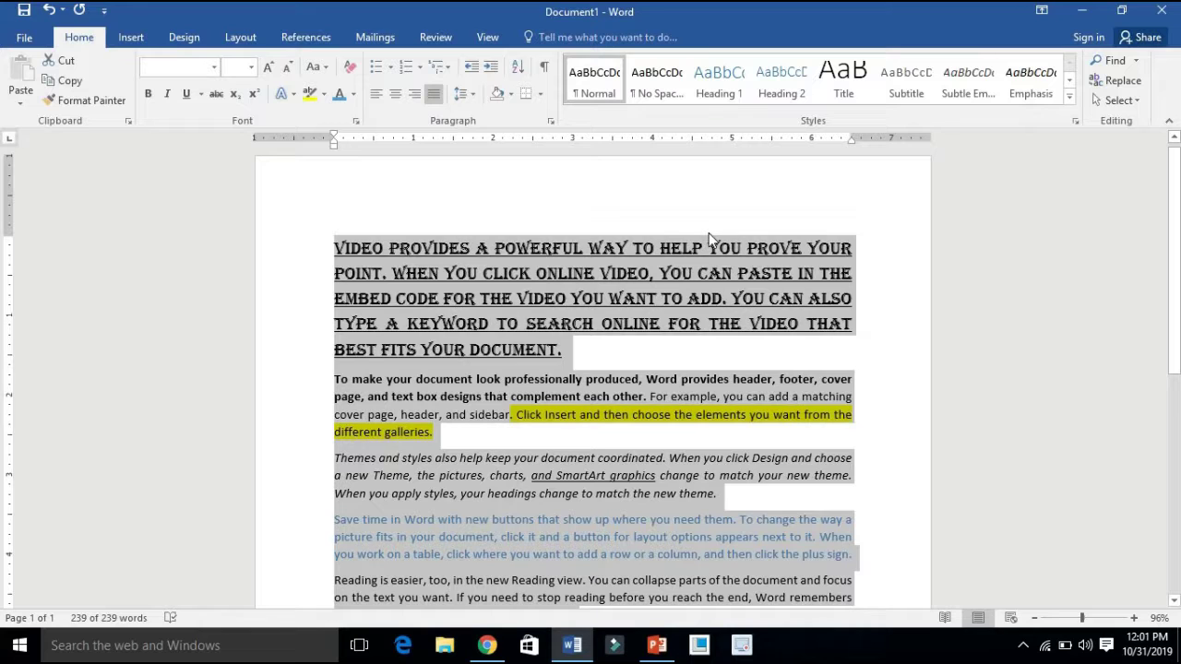
{"action": "left_click", "coordinate": [681, 248]}
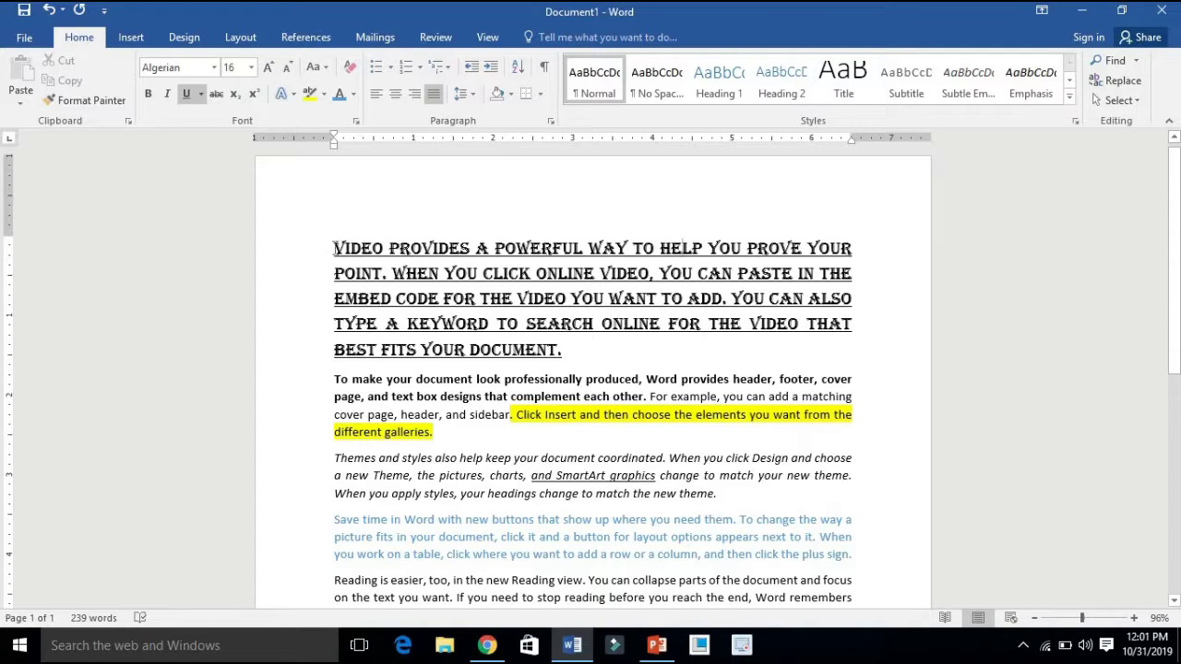
Apply 2.0 line spacing to the underlined Algerian heading, leaving the other paragraphs single-spaced.
{"action": "left_click_drag", "start_coordinate": [333, 246], "coordinate": [571, 359]}
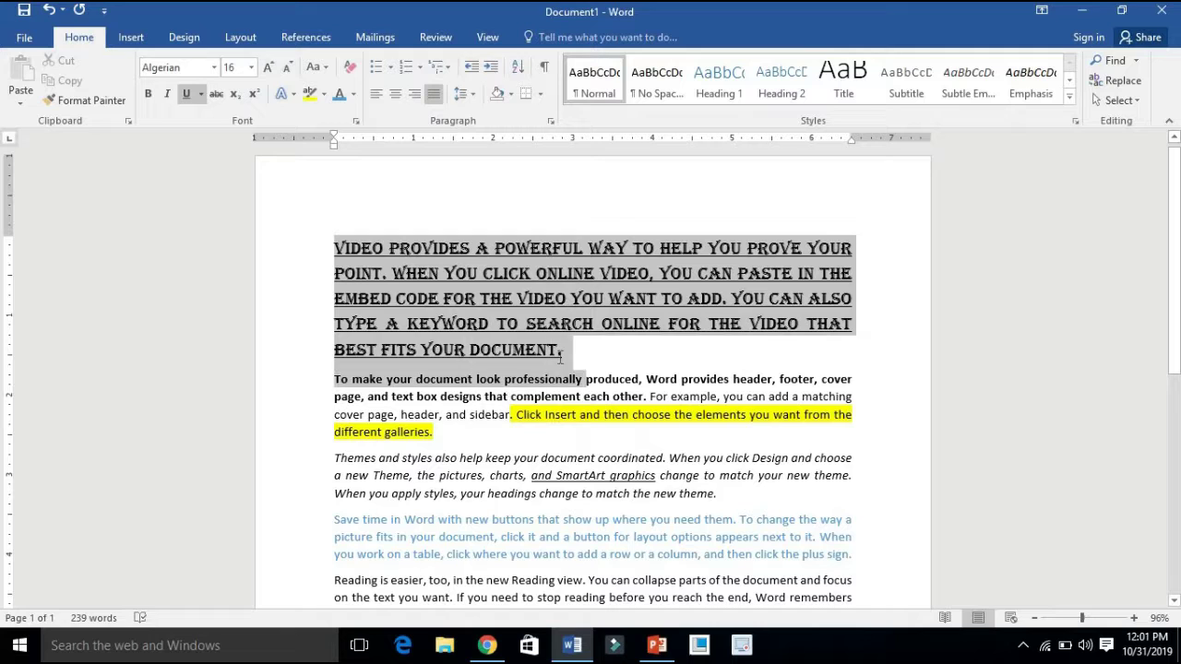
{"action": "left_click", "coordinate": [464, 94]}
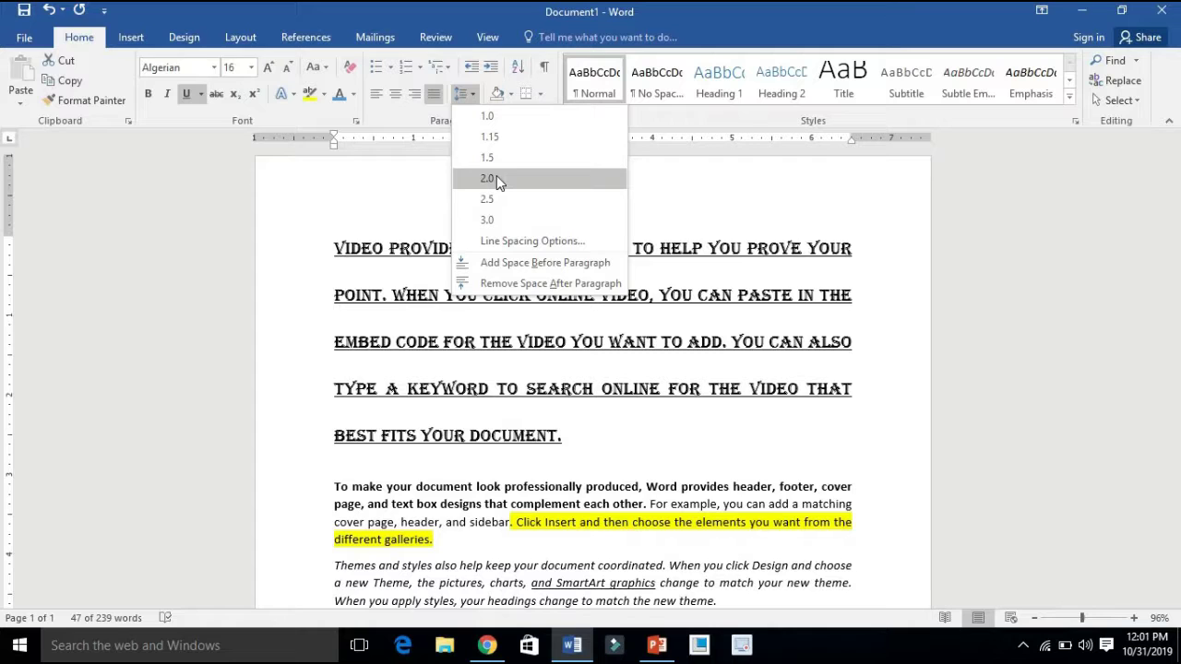
{"action": "left_click", "coordinate": [496, 178]}
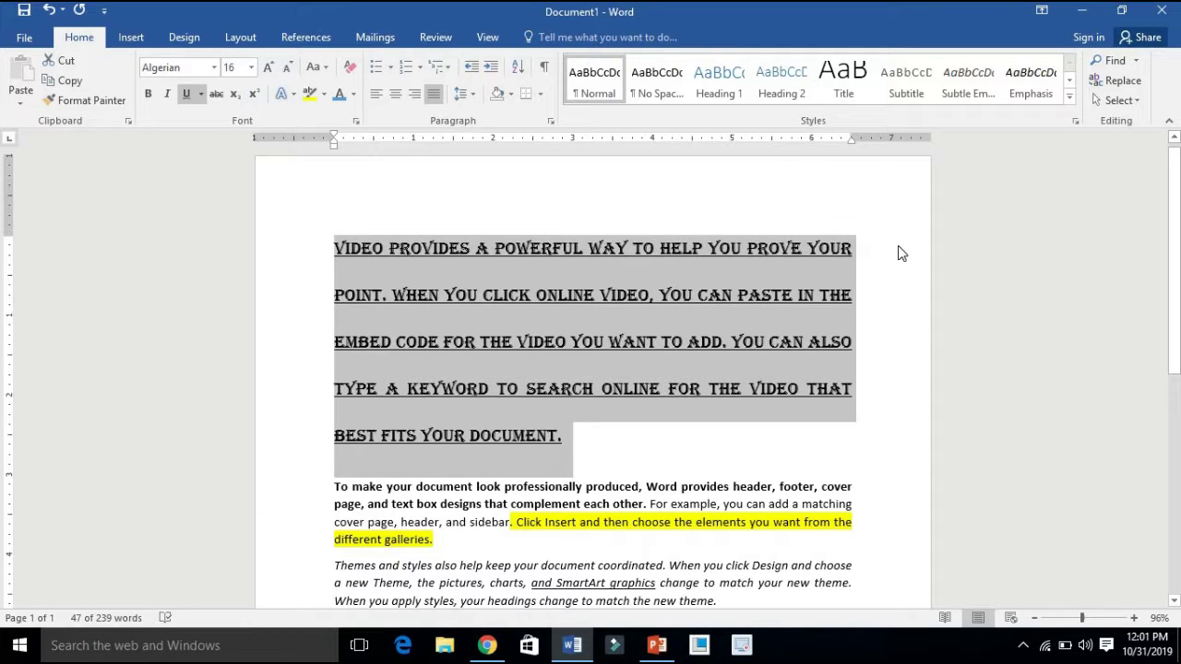
{"action": "left_click", "coordinate": [902, 254]}
{"action": "scroll", "coordinate": [622, 317], "scroll_direction": "down", "scroll_amount": 1}
{"action": "scroll", "coordinate": [619, 316], "scroll_direction": "down", "scroll_amount": 2}
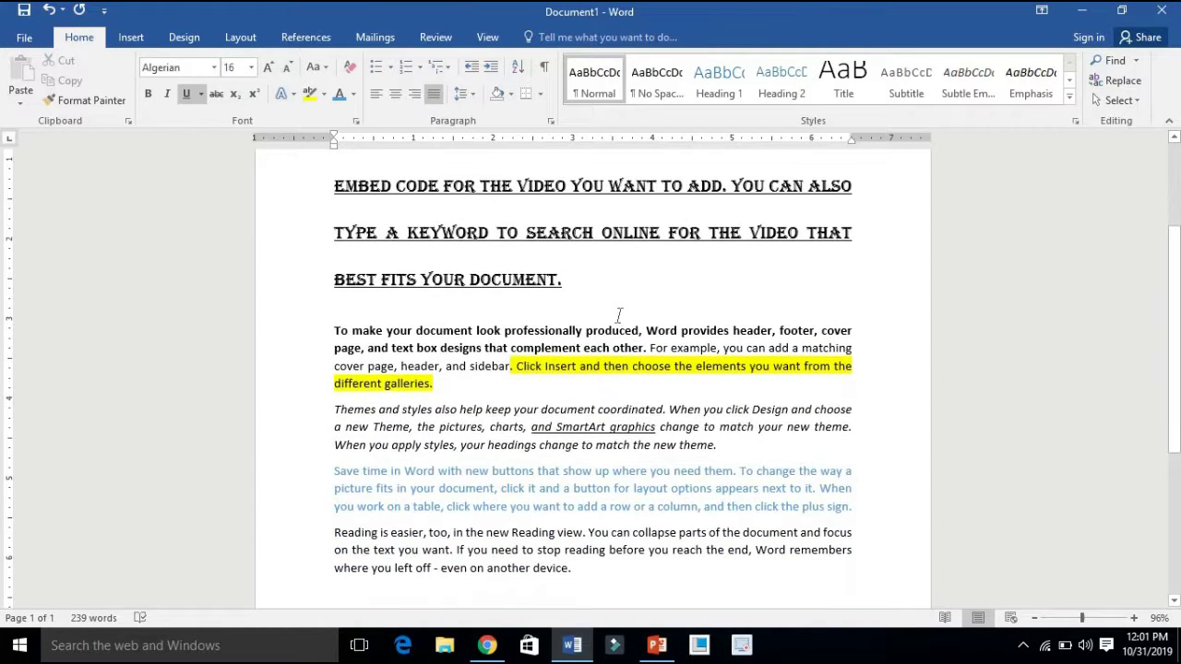
{"action": "scroll", "coordinate": [618, 315], "scroll_direction": "down", "scroll_amount": 3}
{"action": "scroll", "coordinate": [617, 314], "scroll_direction": "down", "scroll_amount": 1}
{"action": "scroll", "coordinate": [617, 314], "scroll_direction": "up", "scroll_amount": 3}
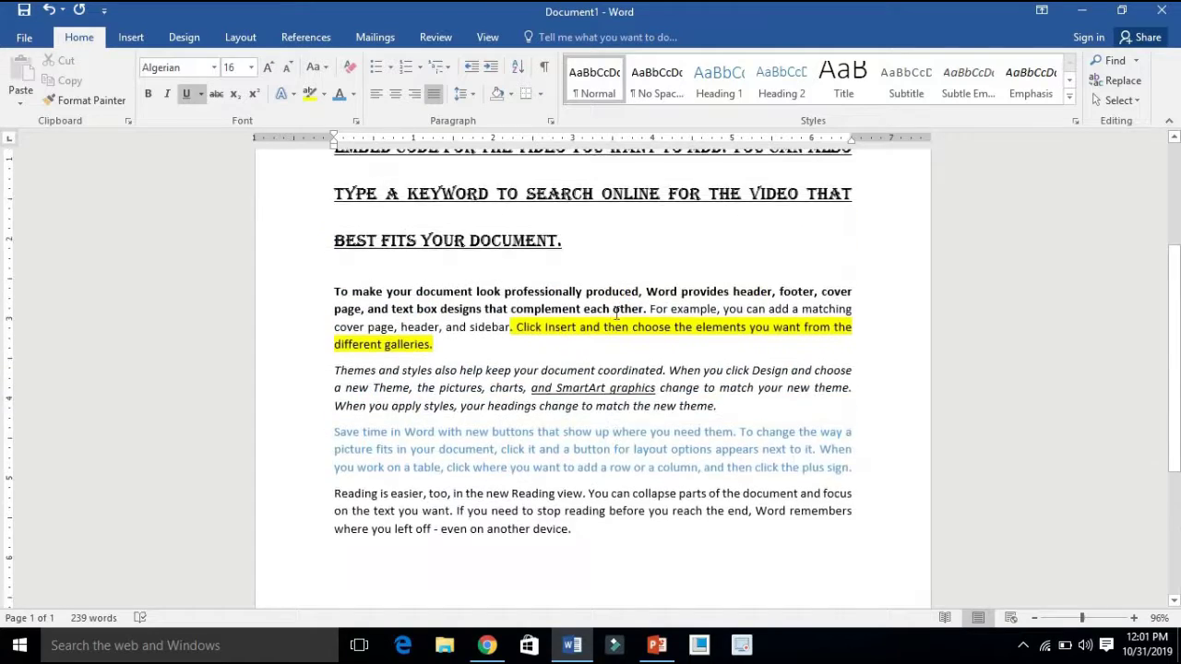
{"action": "scroll", "coordinate": [616, 314], "scroll_direction": "up", "scroll_amount": 2}
{"action": "scroll", "coordinate": [616, 312], "scroll_direction": "up", "scroll_amount": 2}
{"action": "scroll", "coordinate": [613, 310], "scroll_direction": "up", "scroll_amount": 1}
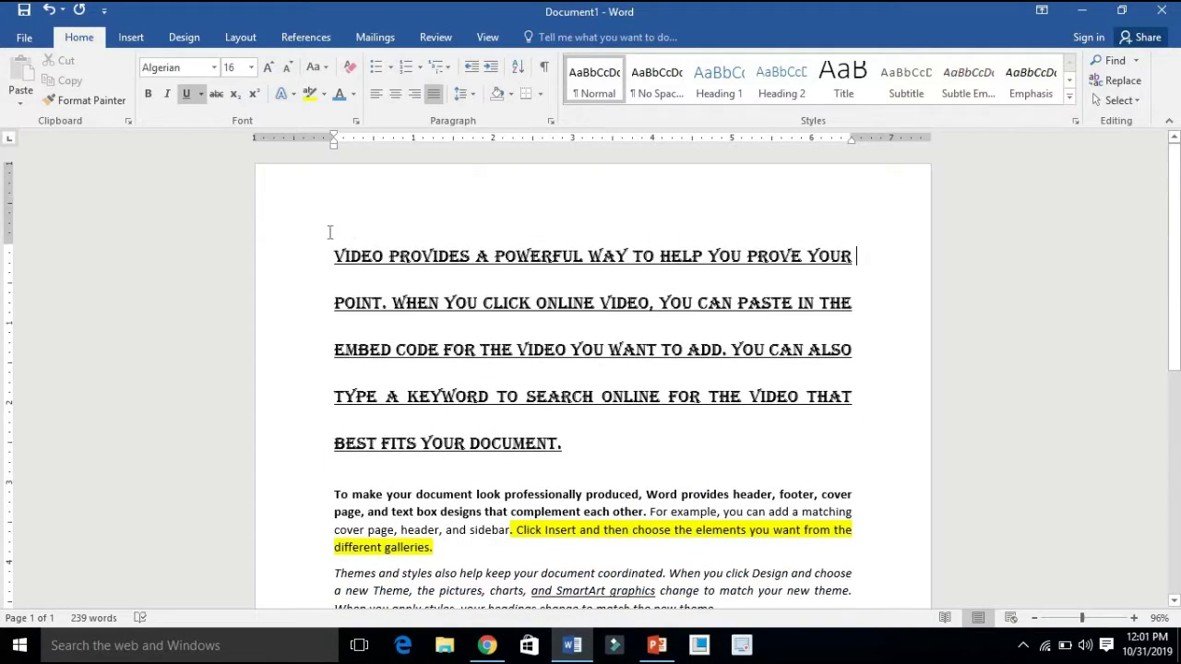
Apply filled round bullets to all five sample paragraphs.
{"action": "mouse_move", "coordinate": [392, 323]}
{"action": "left_mouse_down"}
{"action": "mouse_move", "coordinate": [623, 537]}
{"action": "mouse_move", "coordinate": [605, 521]}
{"action": "left_mouse_up"}
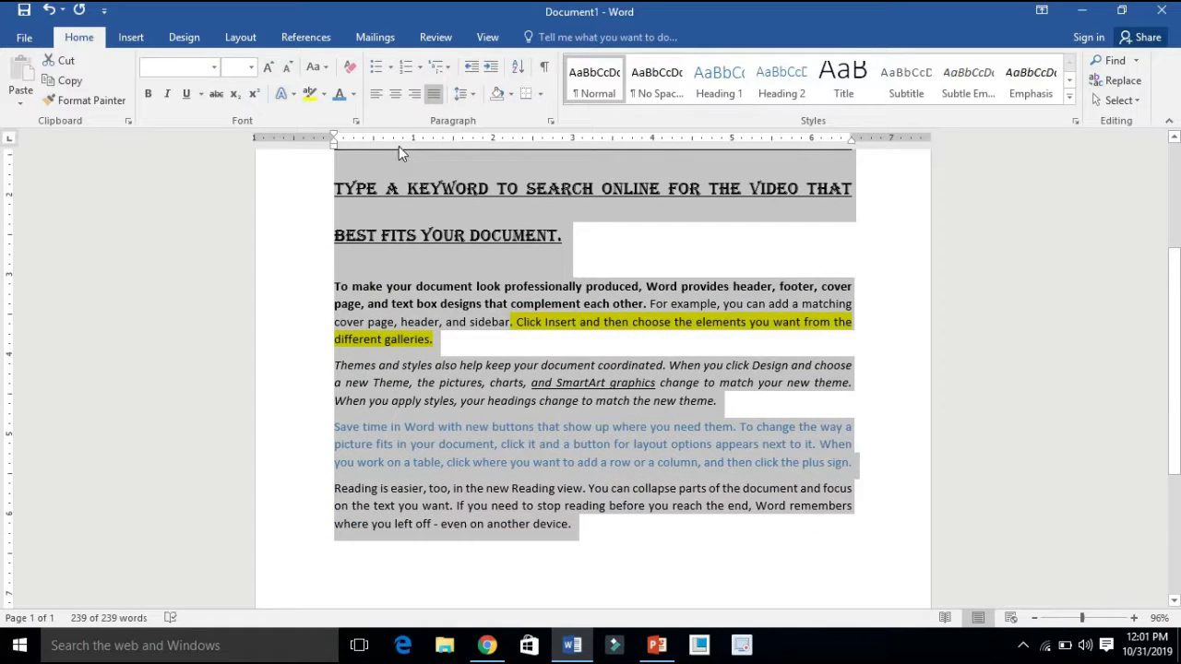
{"action": "left_click", "coordinate": [388, 71]}
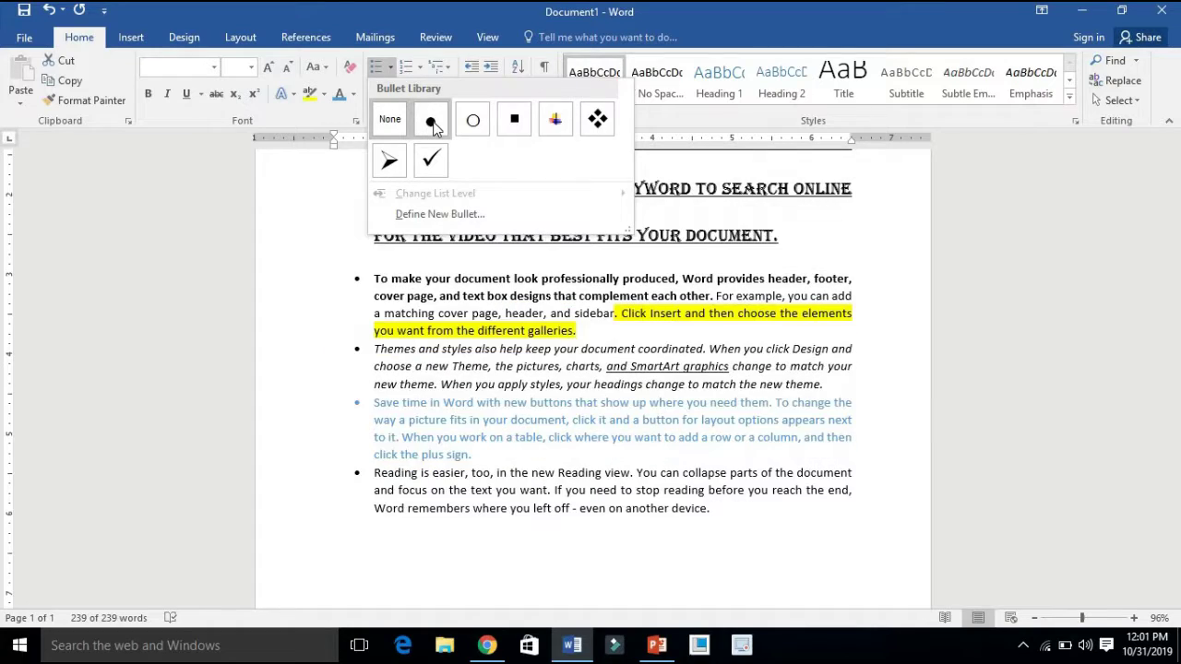
{"action": "left_click", "coordinate": [431, 120]}
{"action": "scroll", "coordinate": [523, 304], "scroll_direction": "up", "scroll_amount": 2}
{"action": "scroll", "coordinate": [522, 303], "scroll_direction": "up", "scroll_amount": 2}
{"action": "scroll", "coordinate": [523, 303], "scroll_direction": "up", "scroll_amount": 1}
{"action": "scroll", "coordinate": [522, 304], "scroll_direction": "down", "scroll_amount": 2}
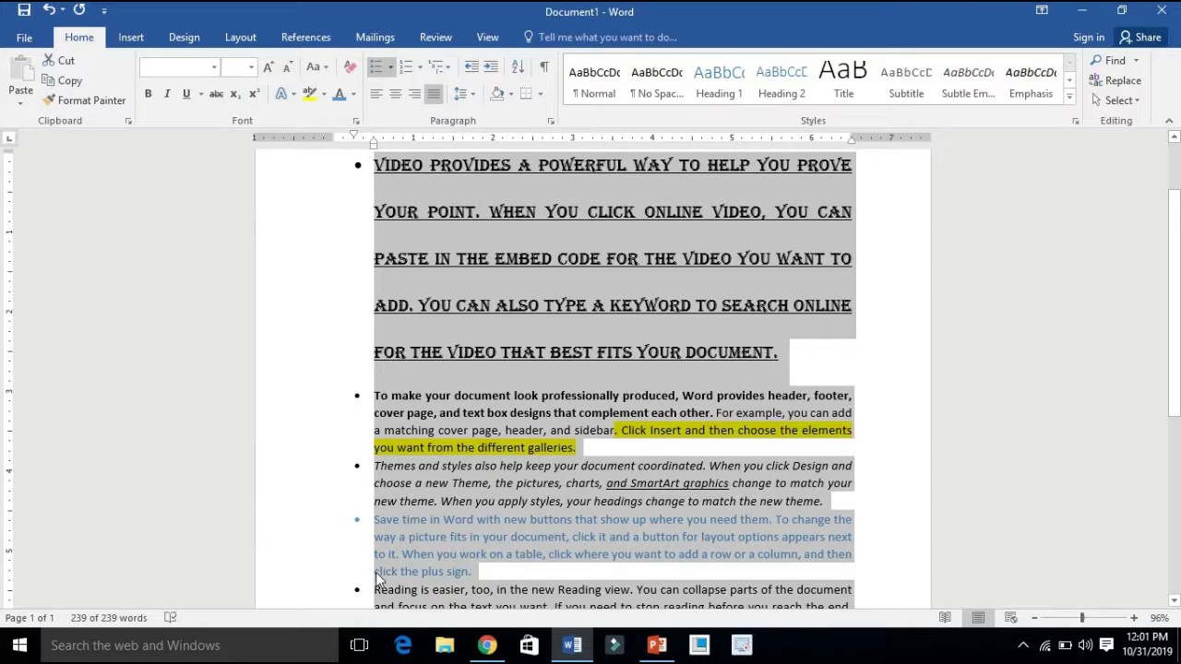
Preview hollow circle and square bullets, then return to filled round bullets and deselect.
{"action": "left_click", "coordinate": [391, 68]}
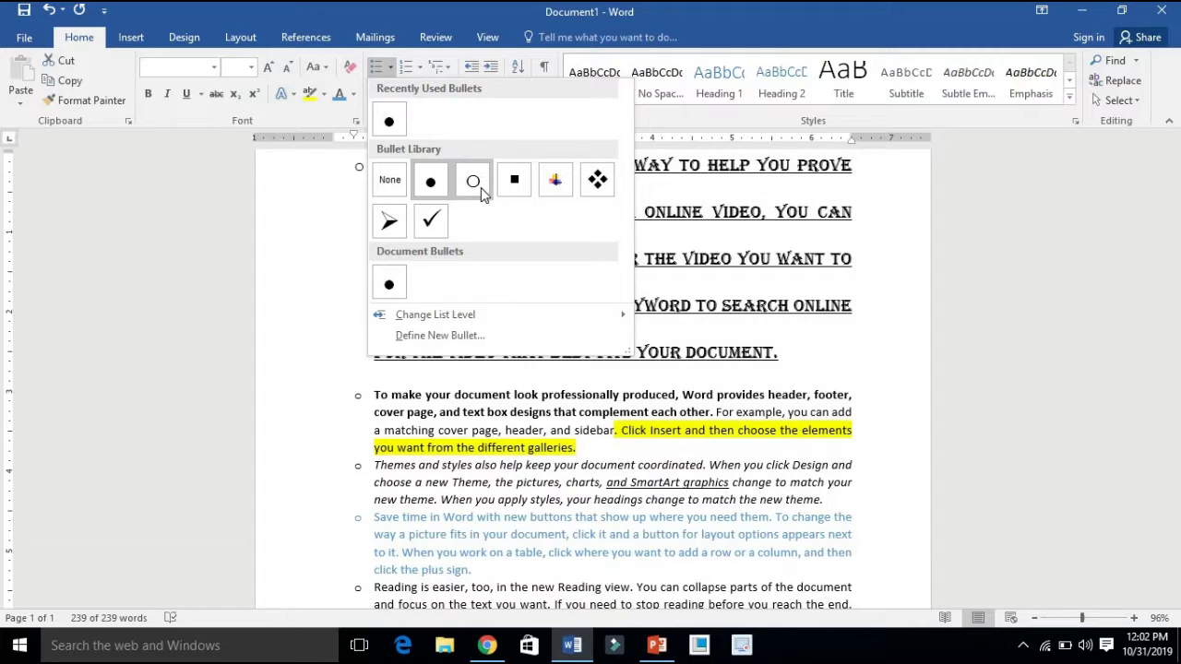
{"action": "left_click", "coordinate": [474, 183]}
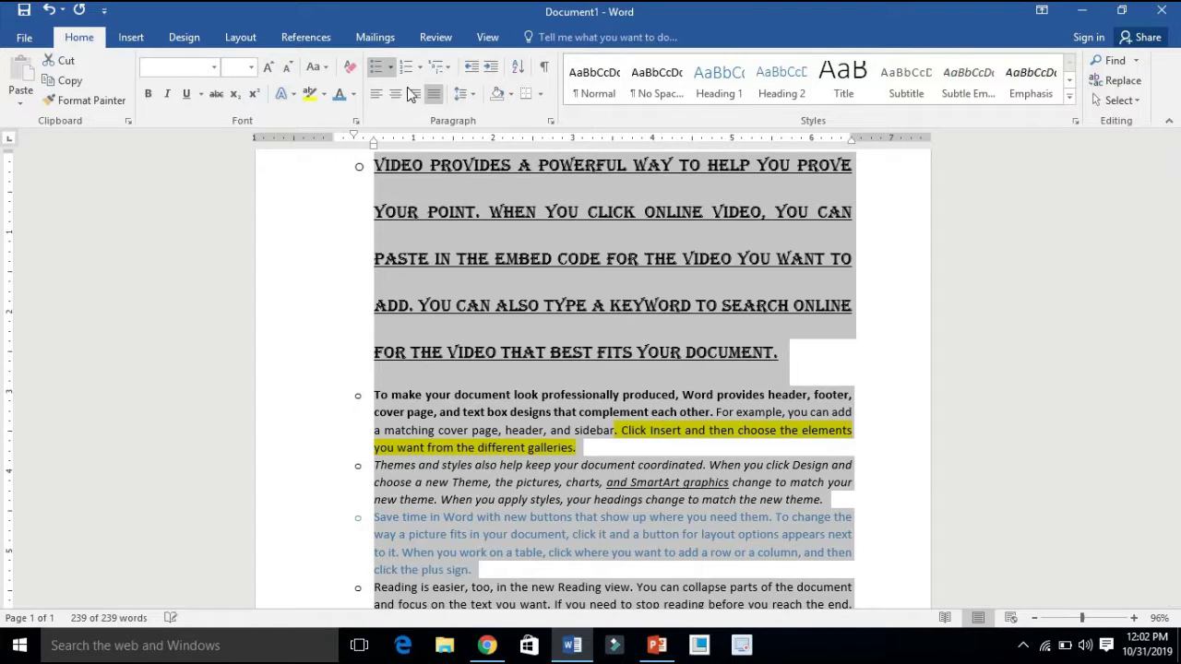
{"action": "left_click", "coordinate": [393, 70]}
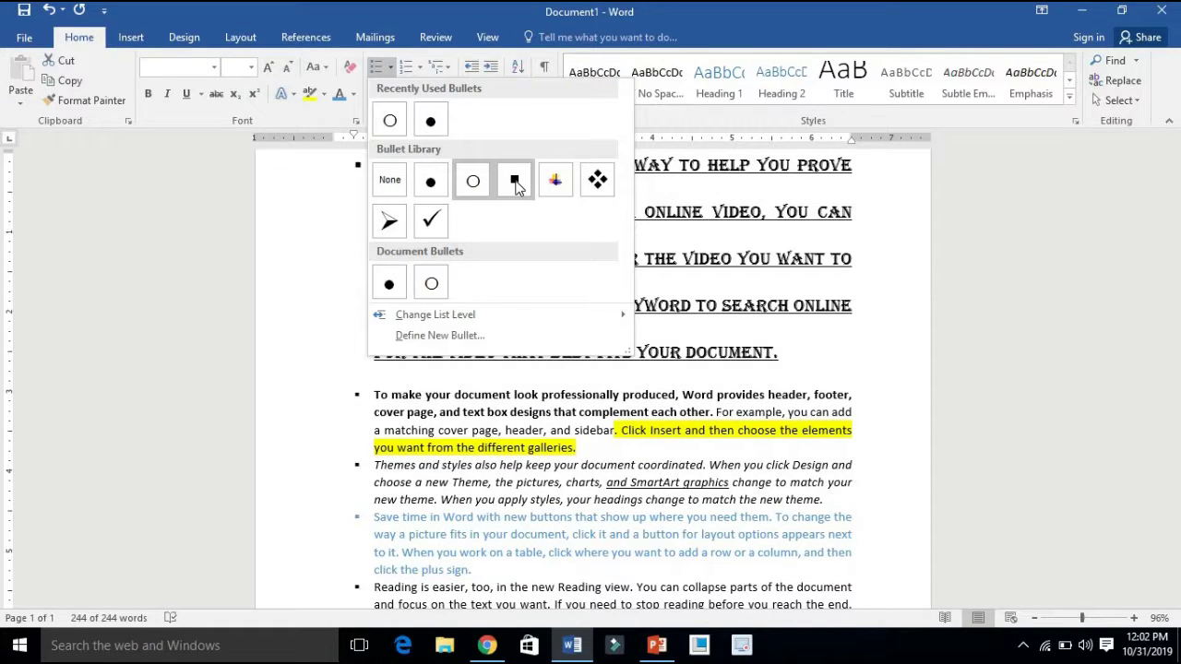
{"action": "left_click", "coordinate": [516, 183]}
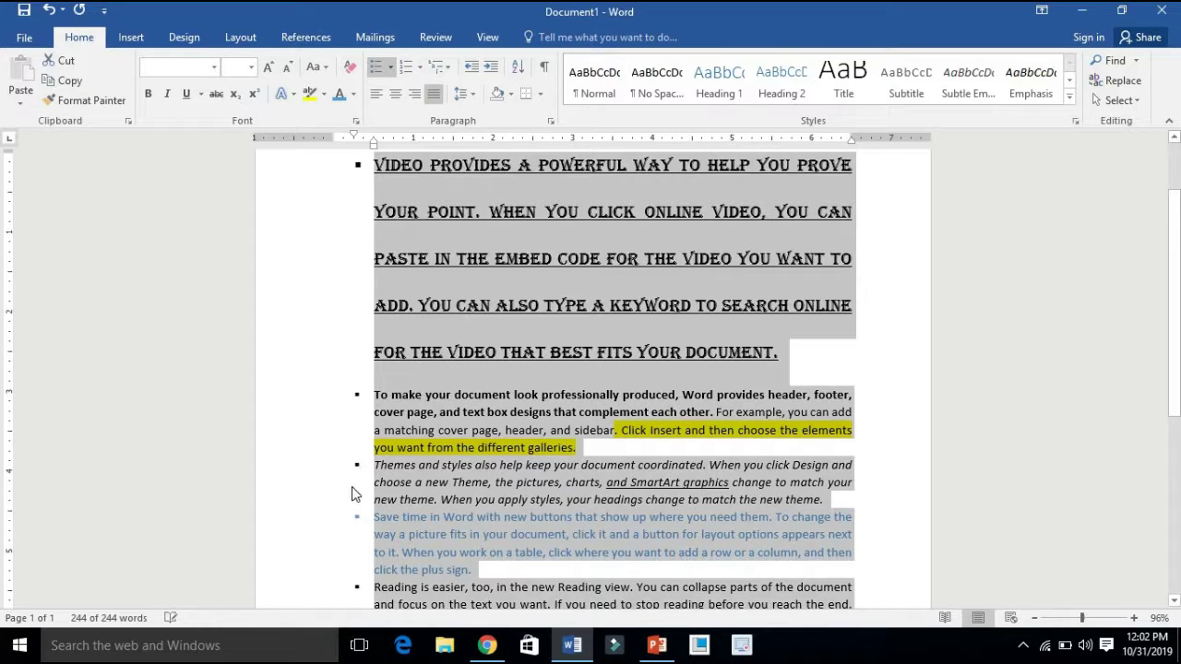
{"action": "left_click", "coordinate": [390, 70]}
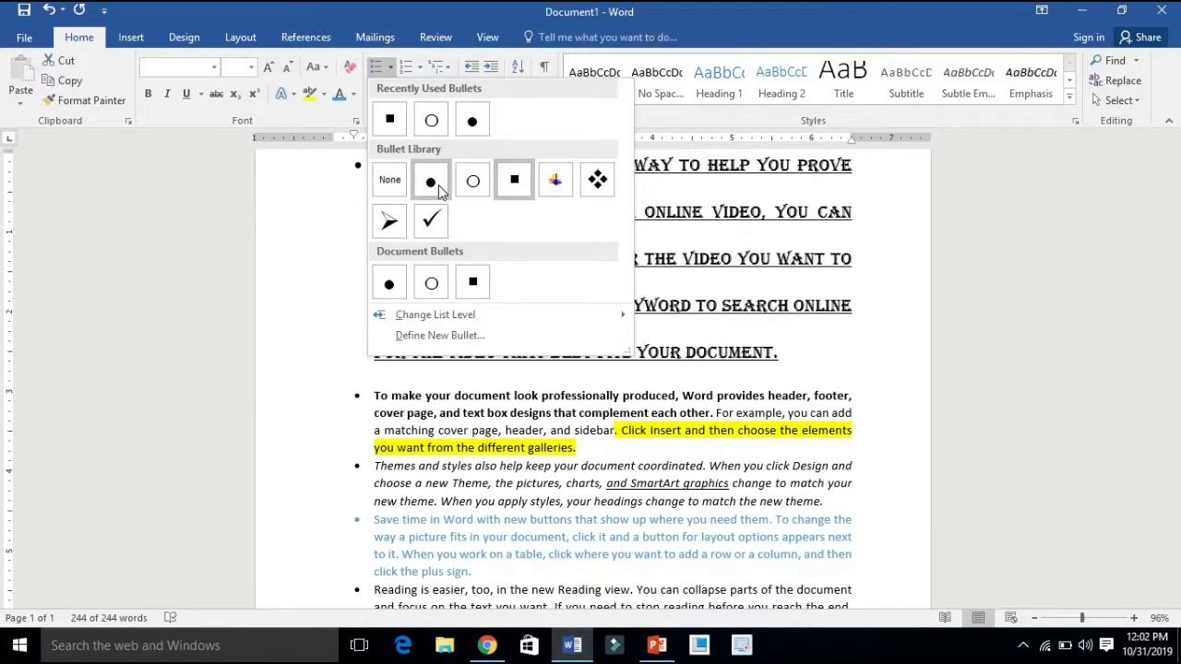
{"action": "left_click", "coordinate": [439, 190]}
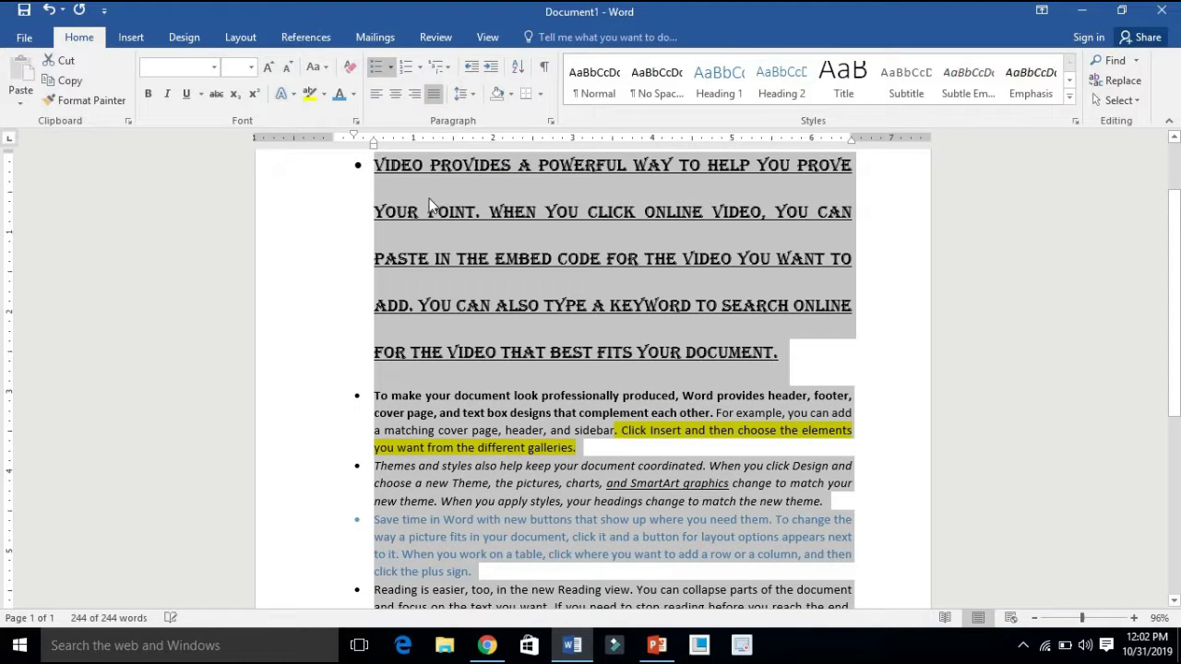
{"action": "left_click", "coordinate": [302, 318]}
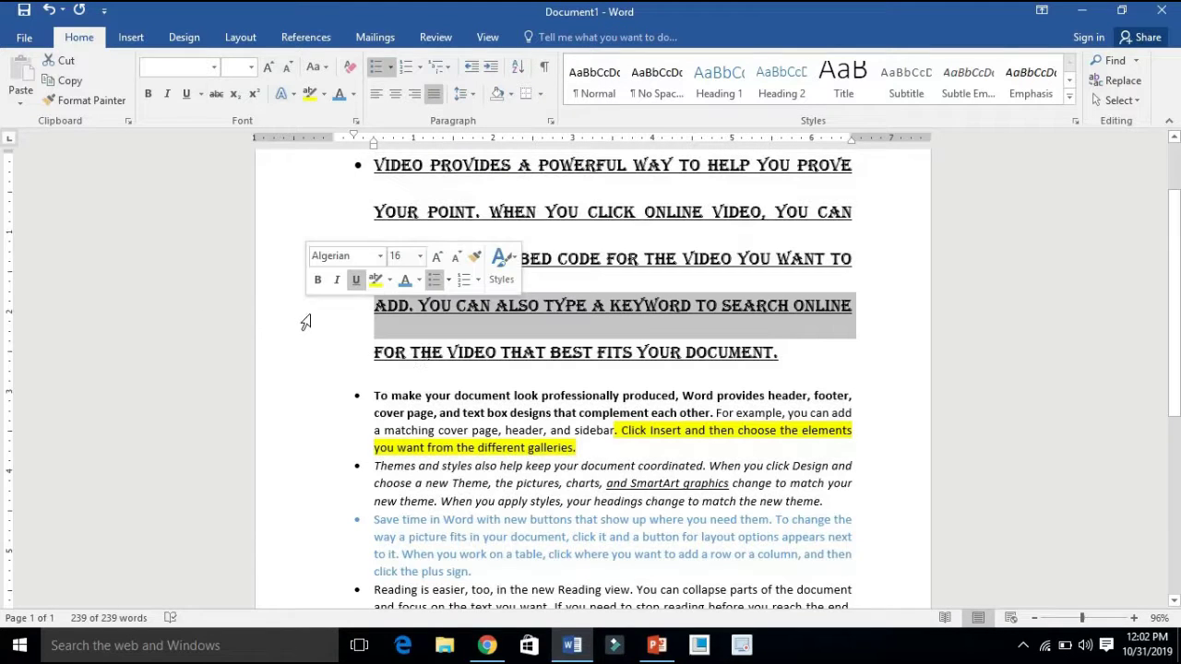
{"action": "left_click", "coordinate": [871, 300]}
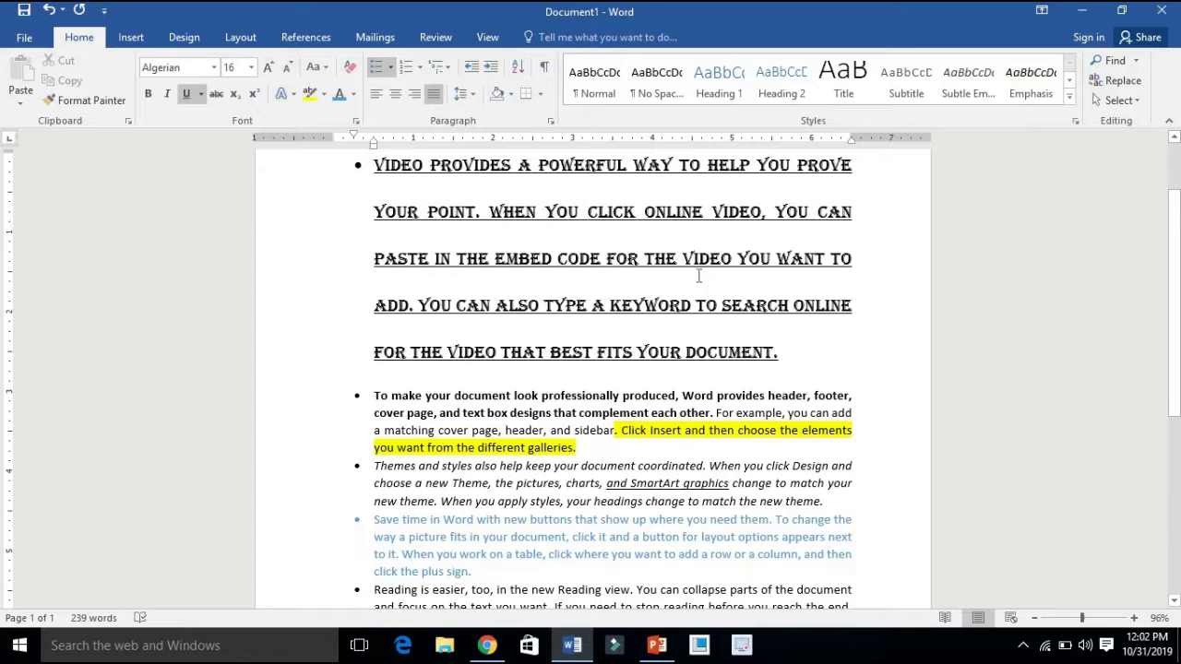
{"action": "scroll", "coordinate": [698, 274], "scroll_direction": "up", "scroll_amount": 2}
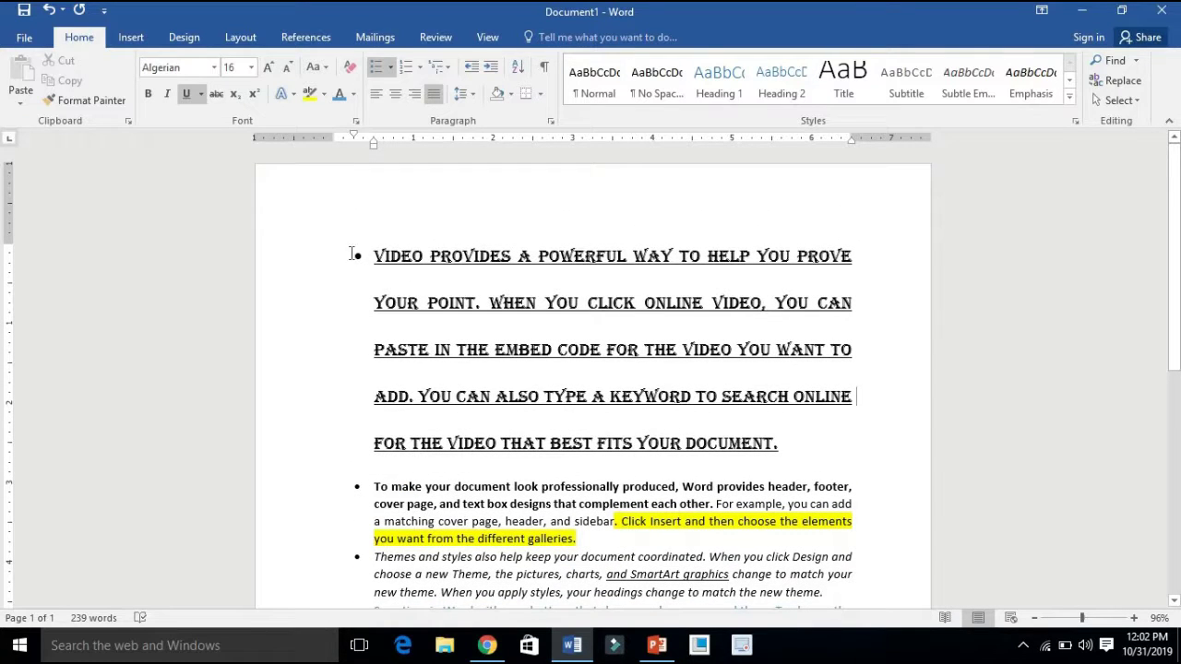
Replace the bullets with '1. 2. 3.' numbering on all five paragraphs, then deselect.
{"action": "left_click_drag", "start_coordinate": [374, 256], "coordinate": [614, 498]}
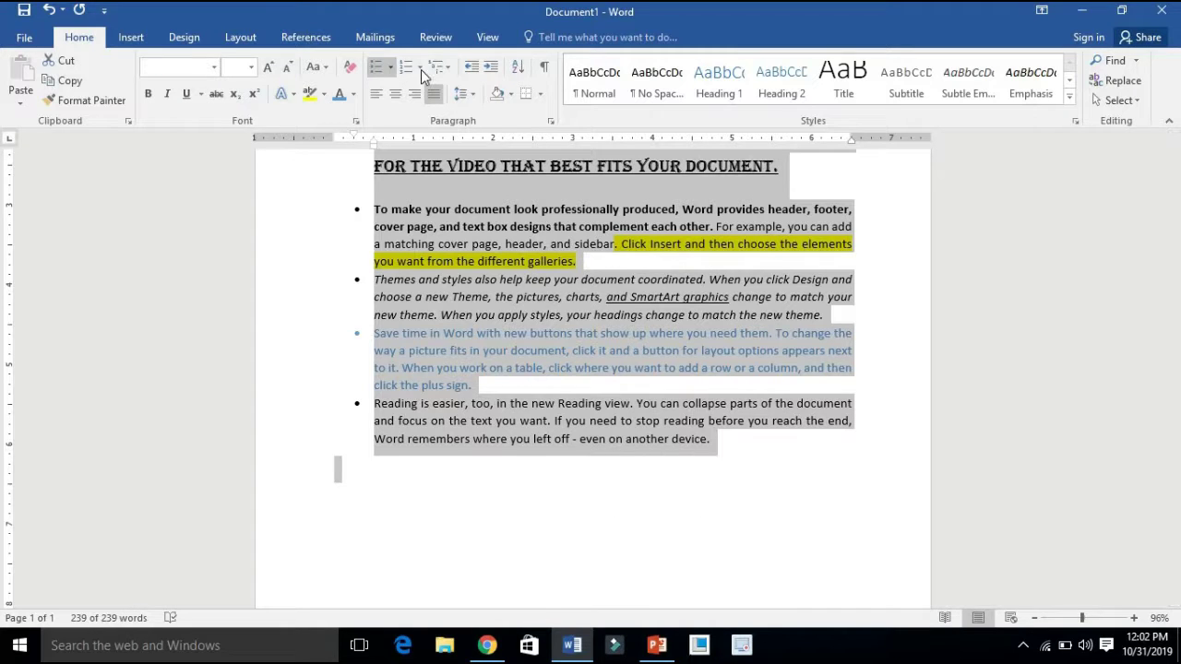
{"action": "left_click", "coordinate": [421, 67]}
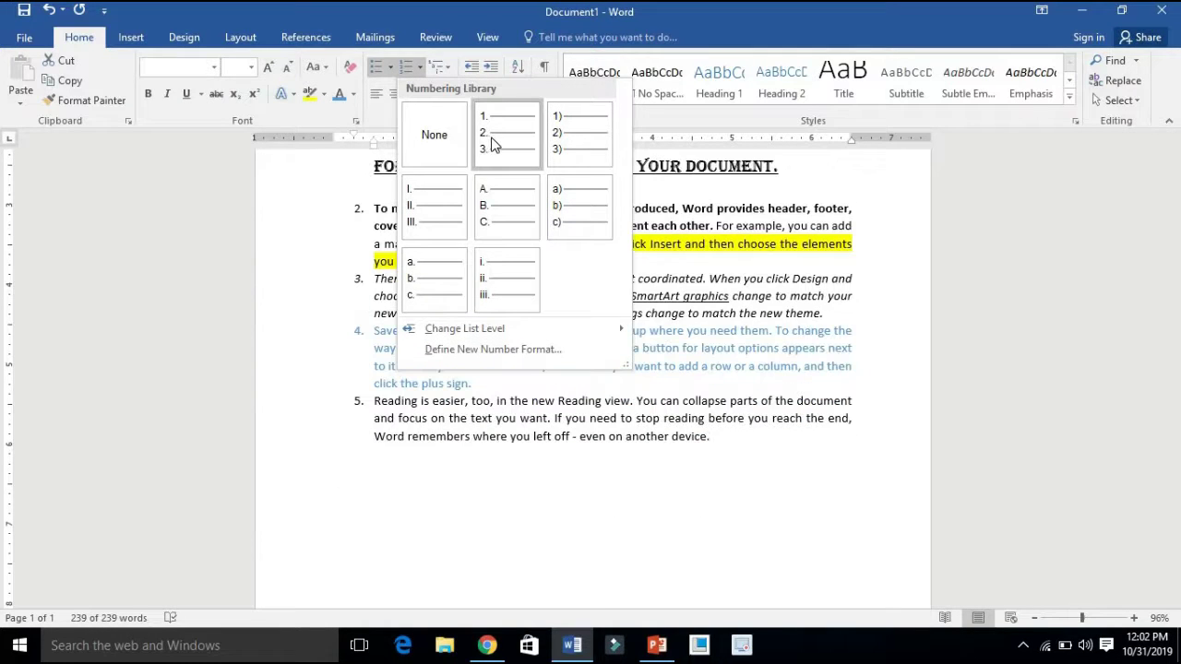
{"action": "left_click", "coordinate": [496, 155]}
{"action": "scroll", "coordinate": [569, 232], "scroll_direction": "up", "scroll_amount": 5}
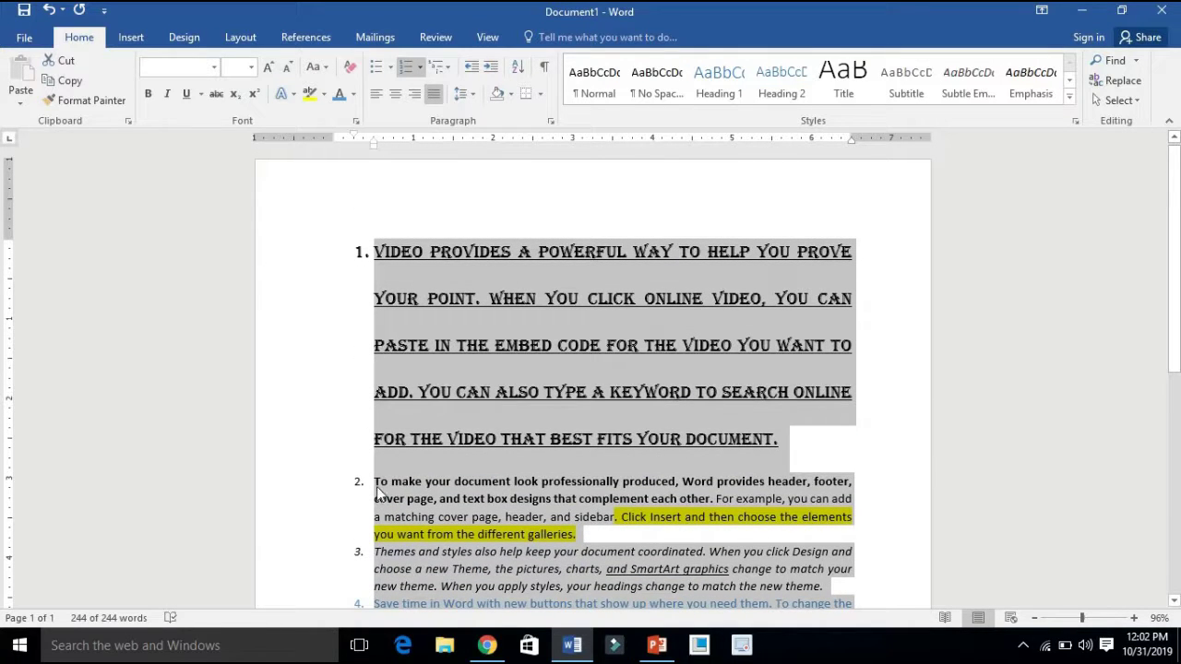
{"action": "scroll", "coordinate": [376, 572], "scroll_direction": "down", "scroll_amount": 1}
{"action": "scroll", "coordinate": [378, 553], "scroll_direction": "down", "scroll_amount": 4}
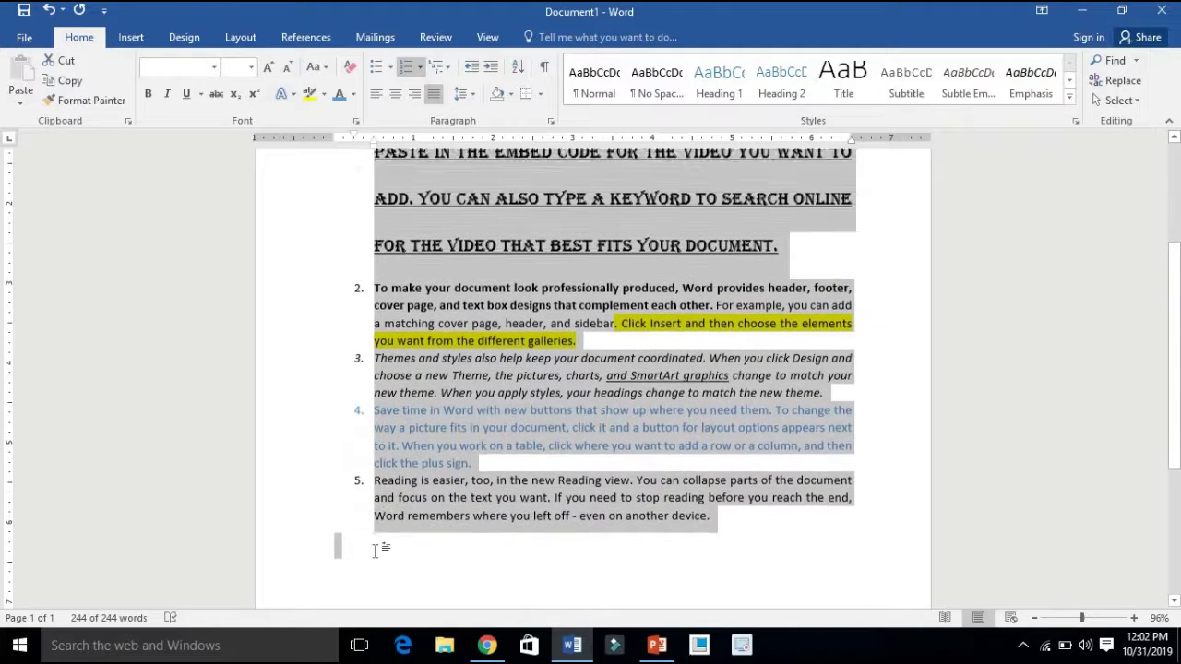
{"action": "left_click", "coordinate": [526, 528]}
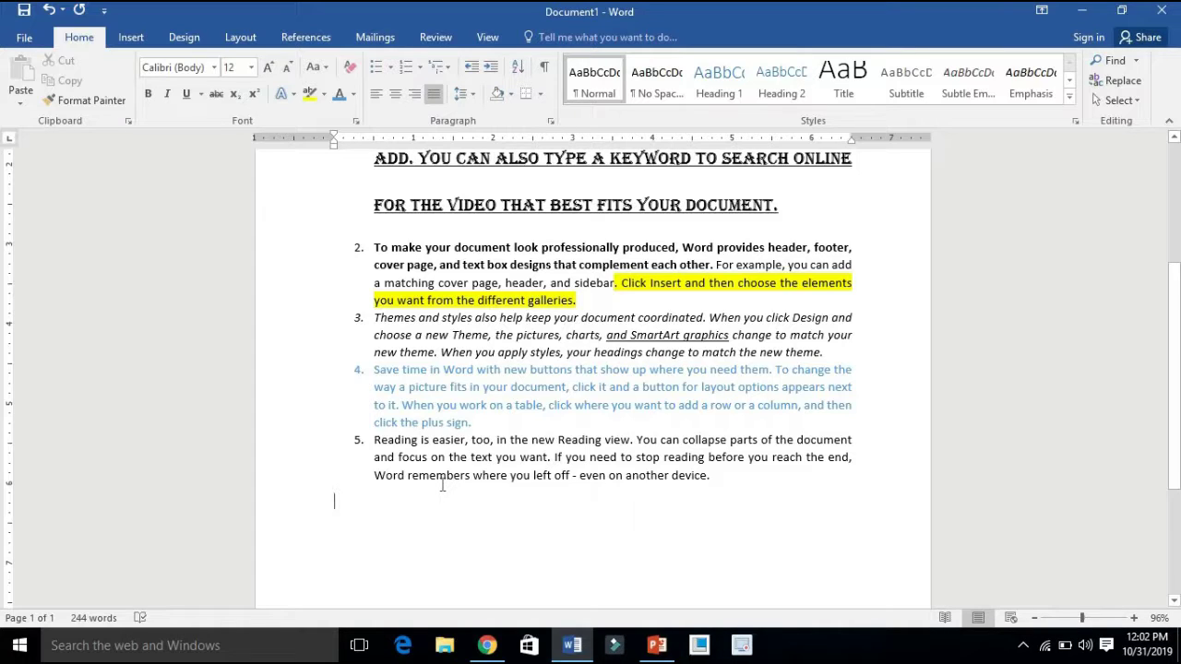
{"action": "scroll", "coordinate": [442, 485], "scroll_direction": "up", "scroll_amount": 5}
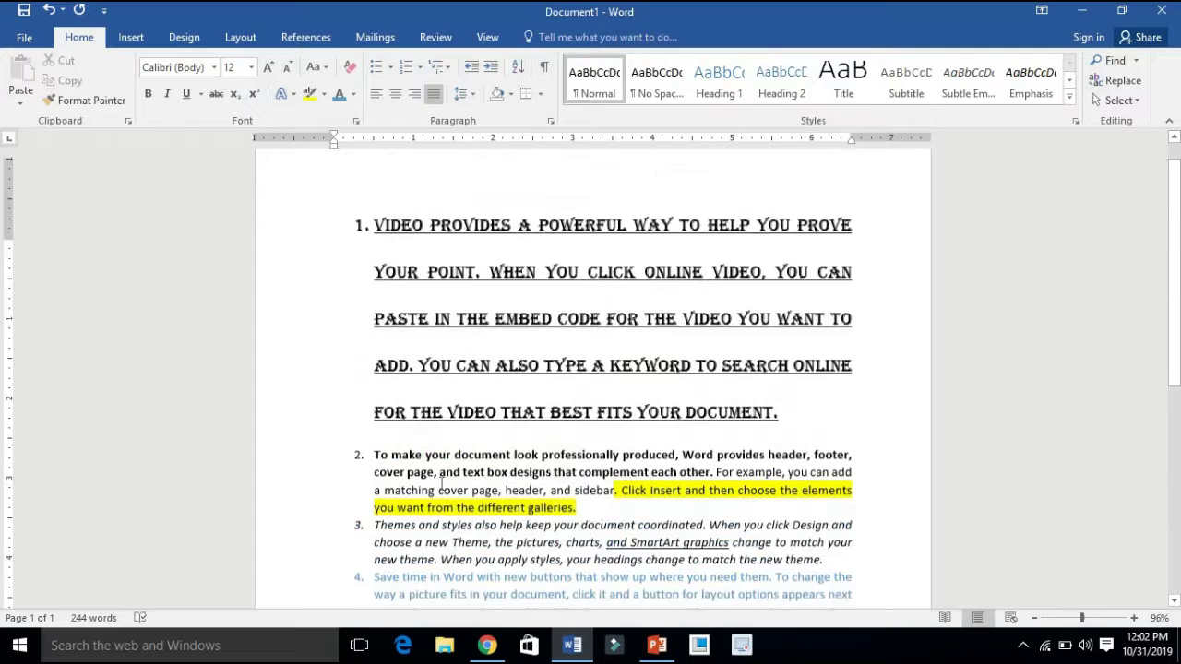